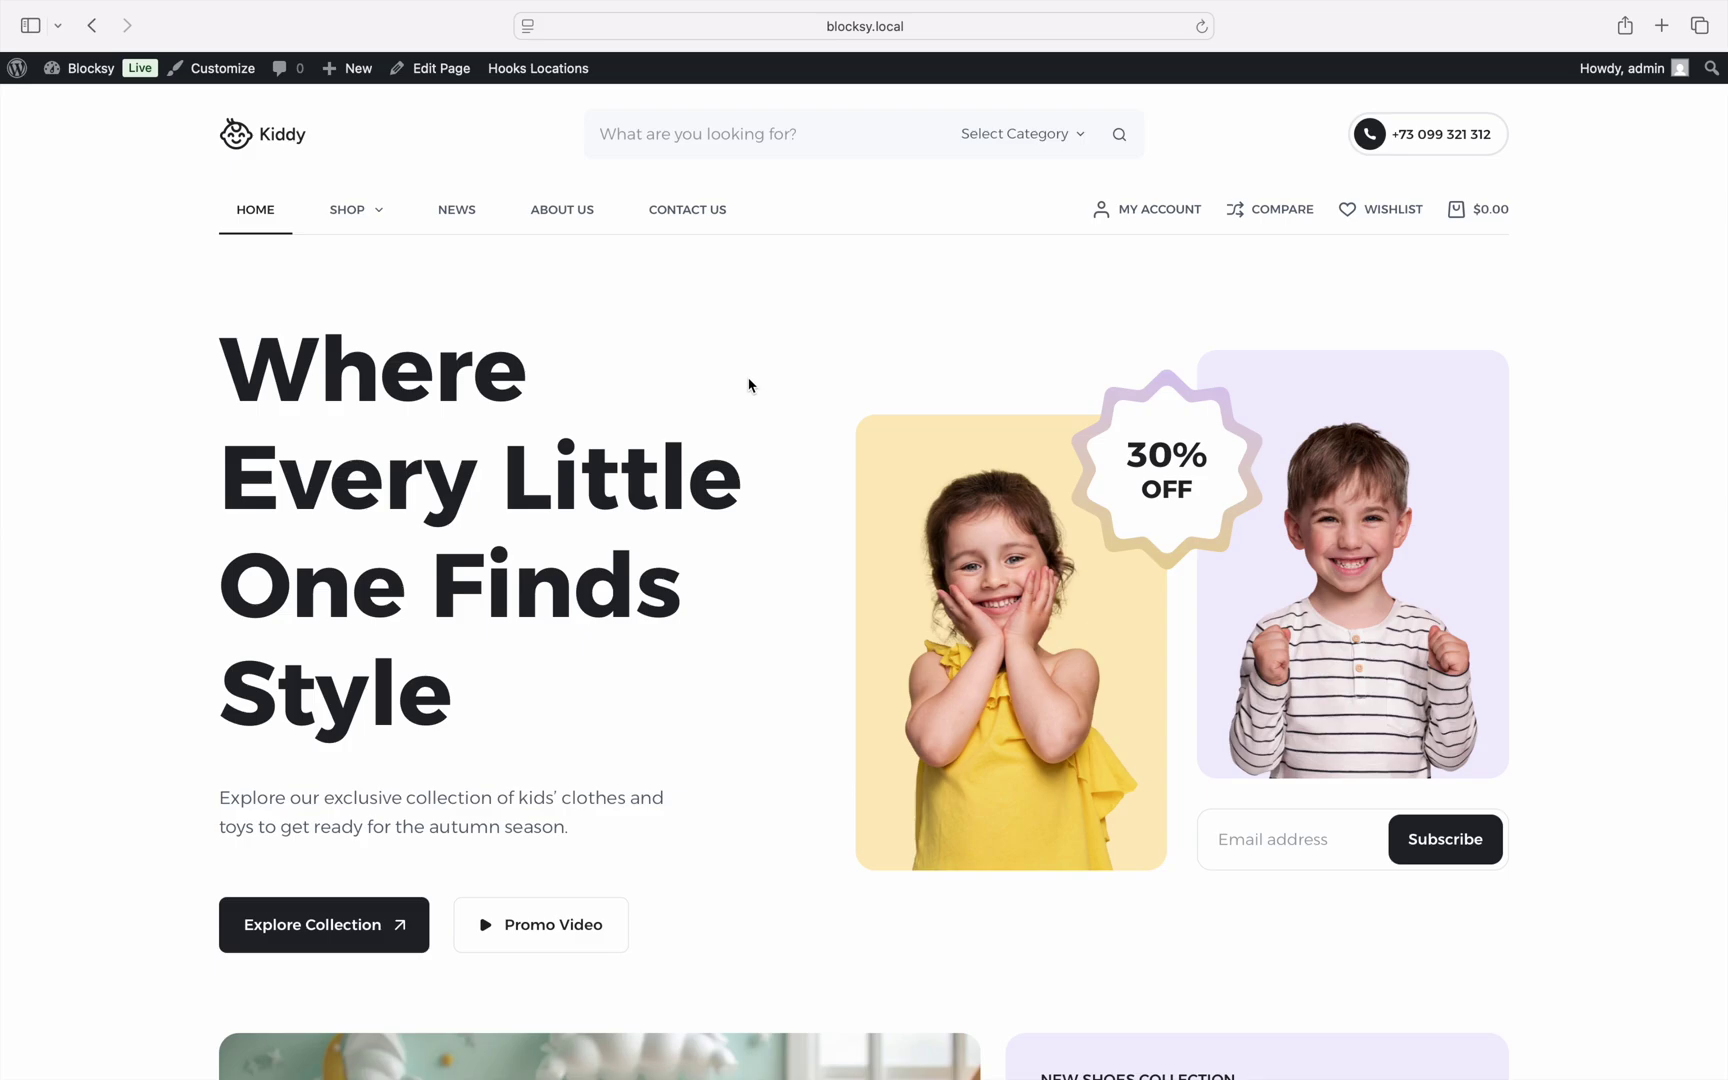
Step: Go from the Kiddy storefront homepage to the WordPress admin Dashboard via the site name
click(65, 78)
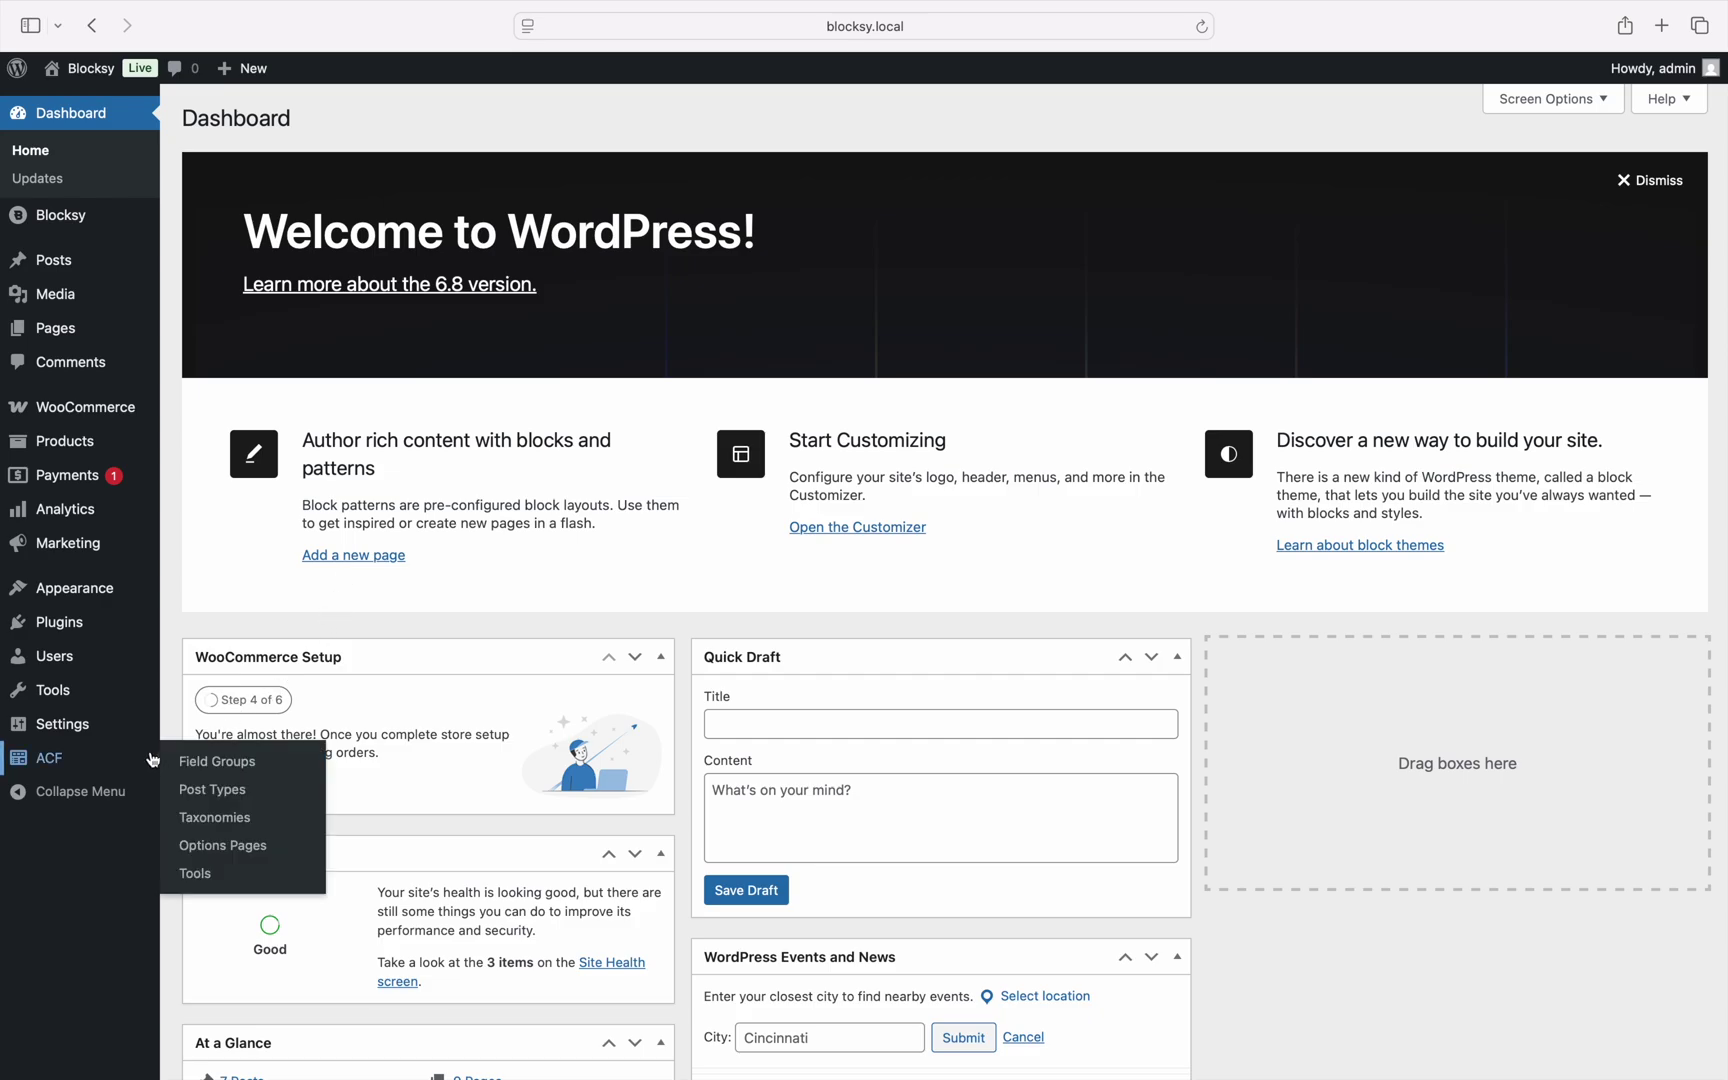
Step: Open the ACF Field Groups list to review the Post Hotness group assigned to Posts
click(152, 760)
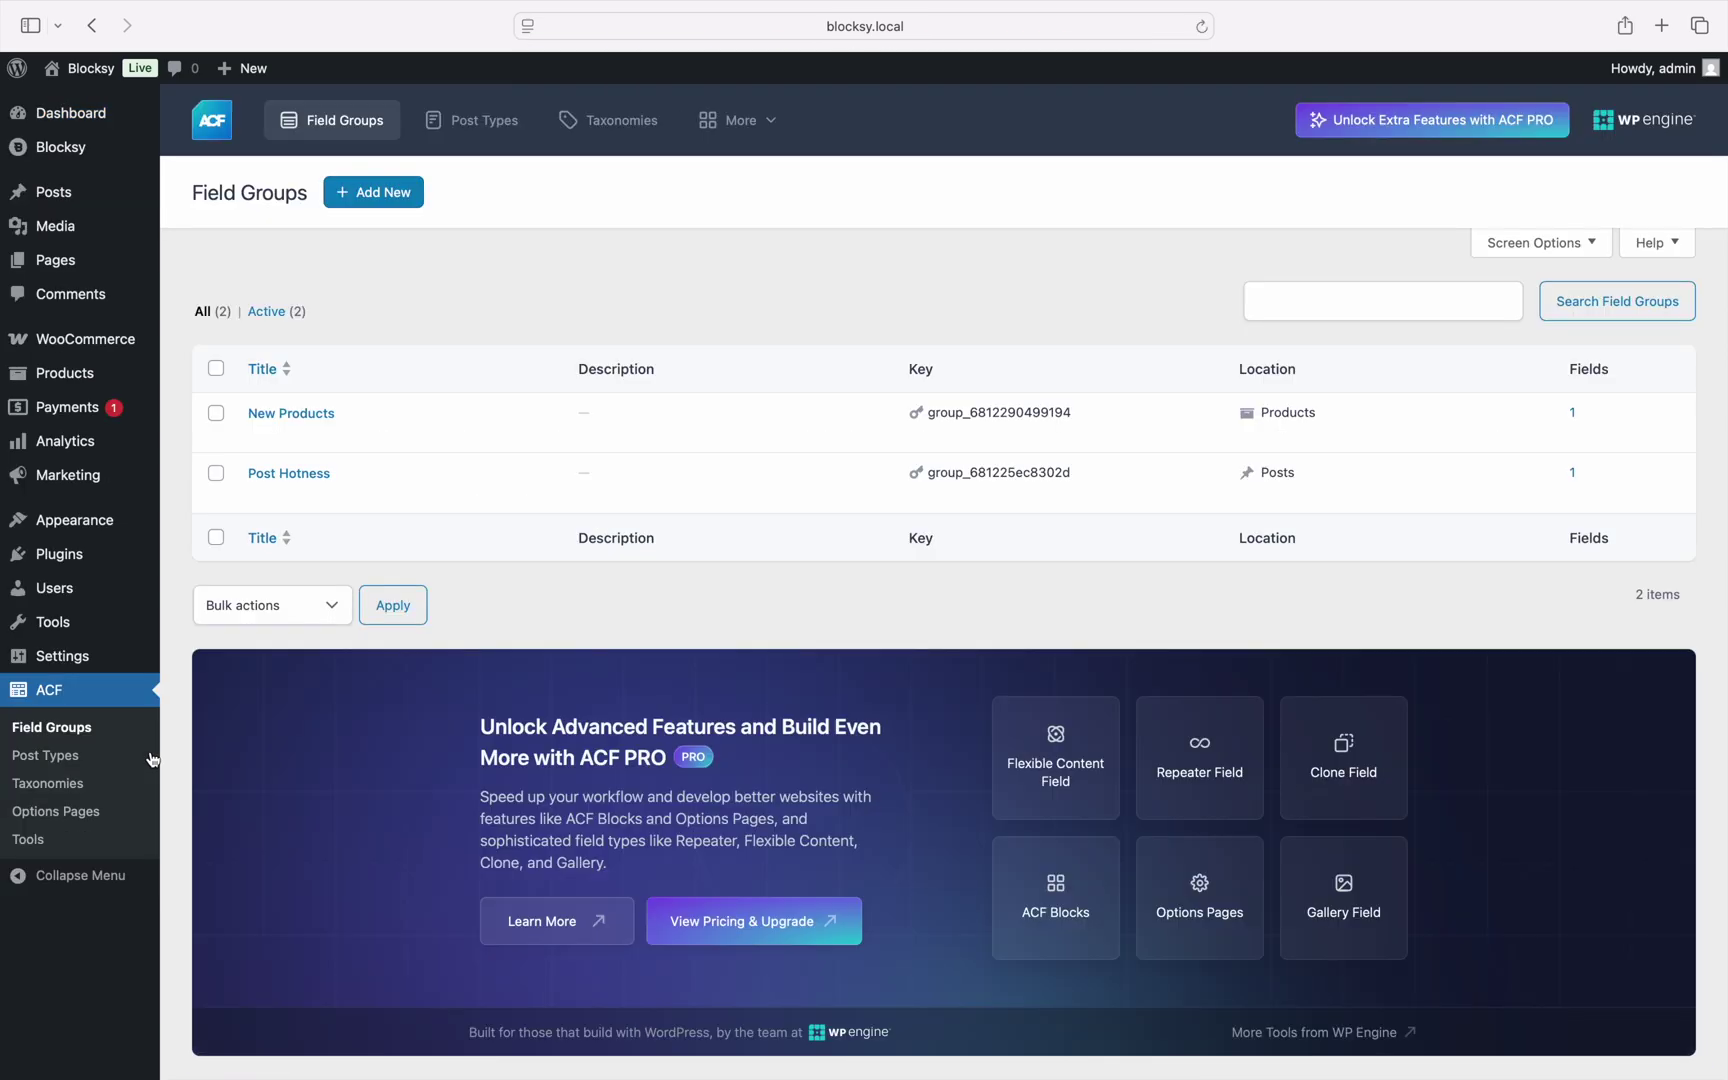
mouse_move(340, 480)
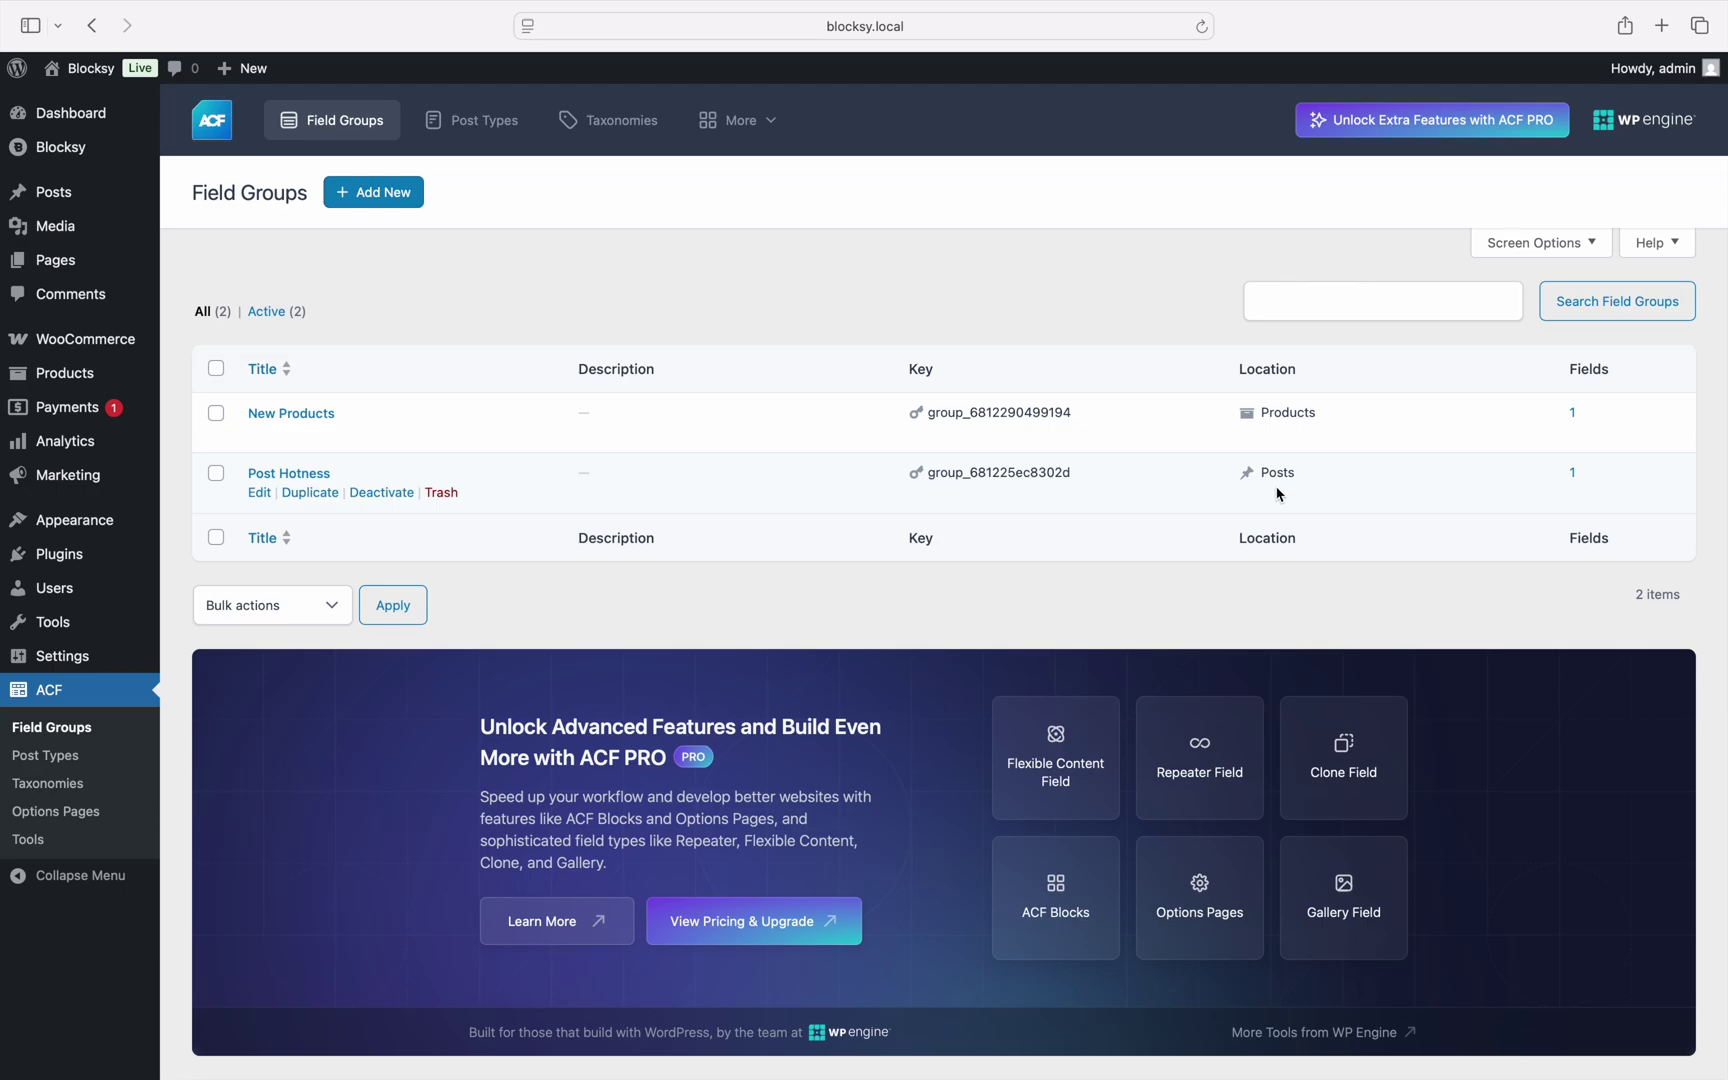
Step: Enable Blocksy's Dynamic Data module within the Post Types Extra extension
click(143, 162)
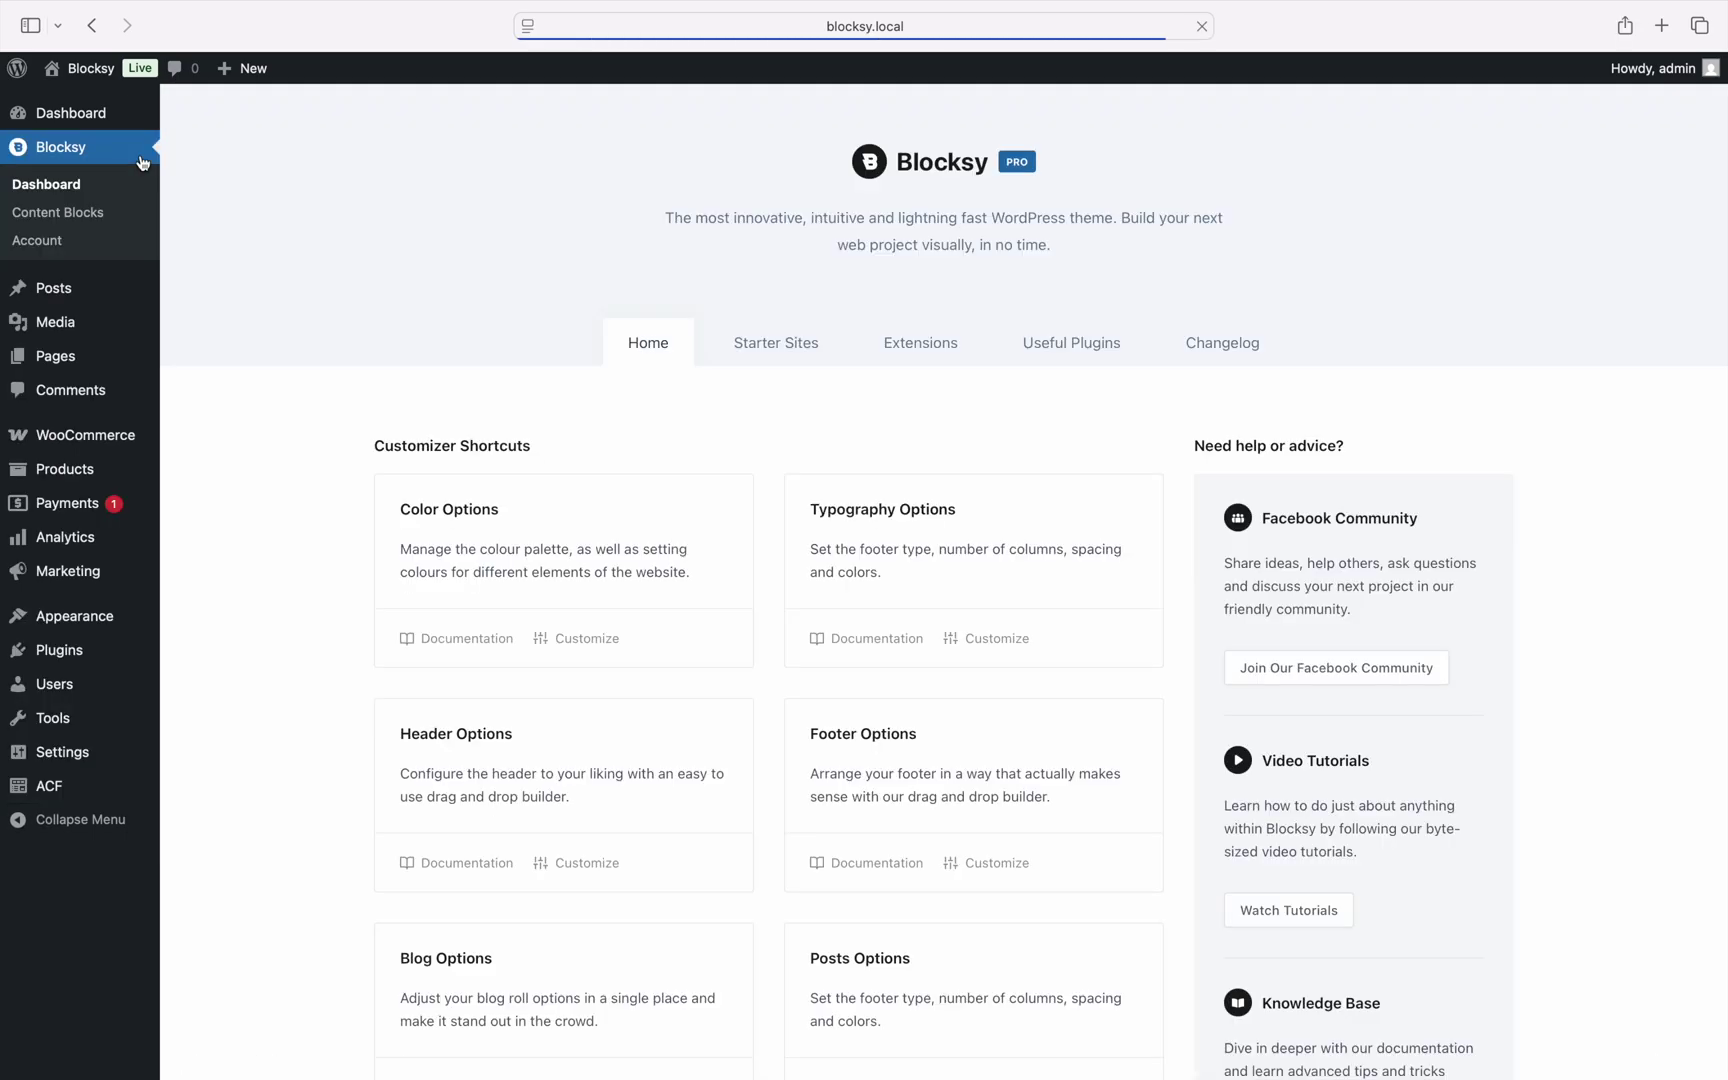
click(906, 350)
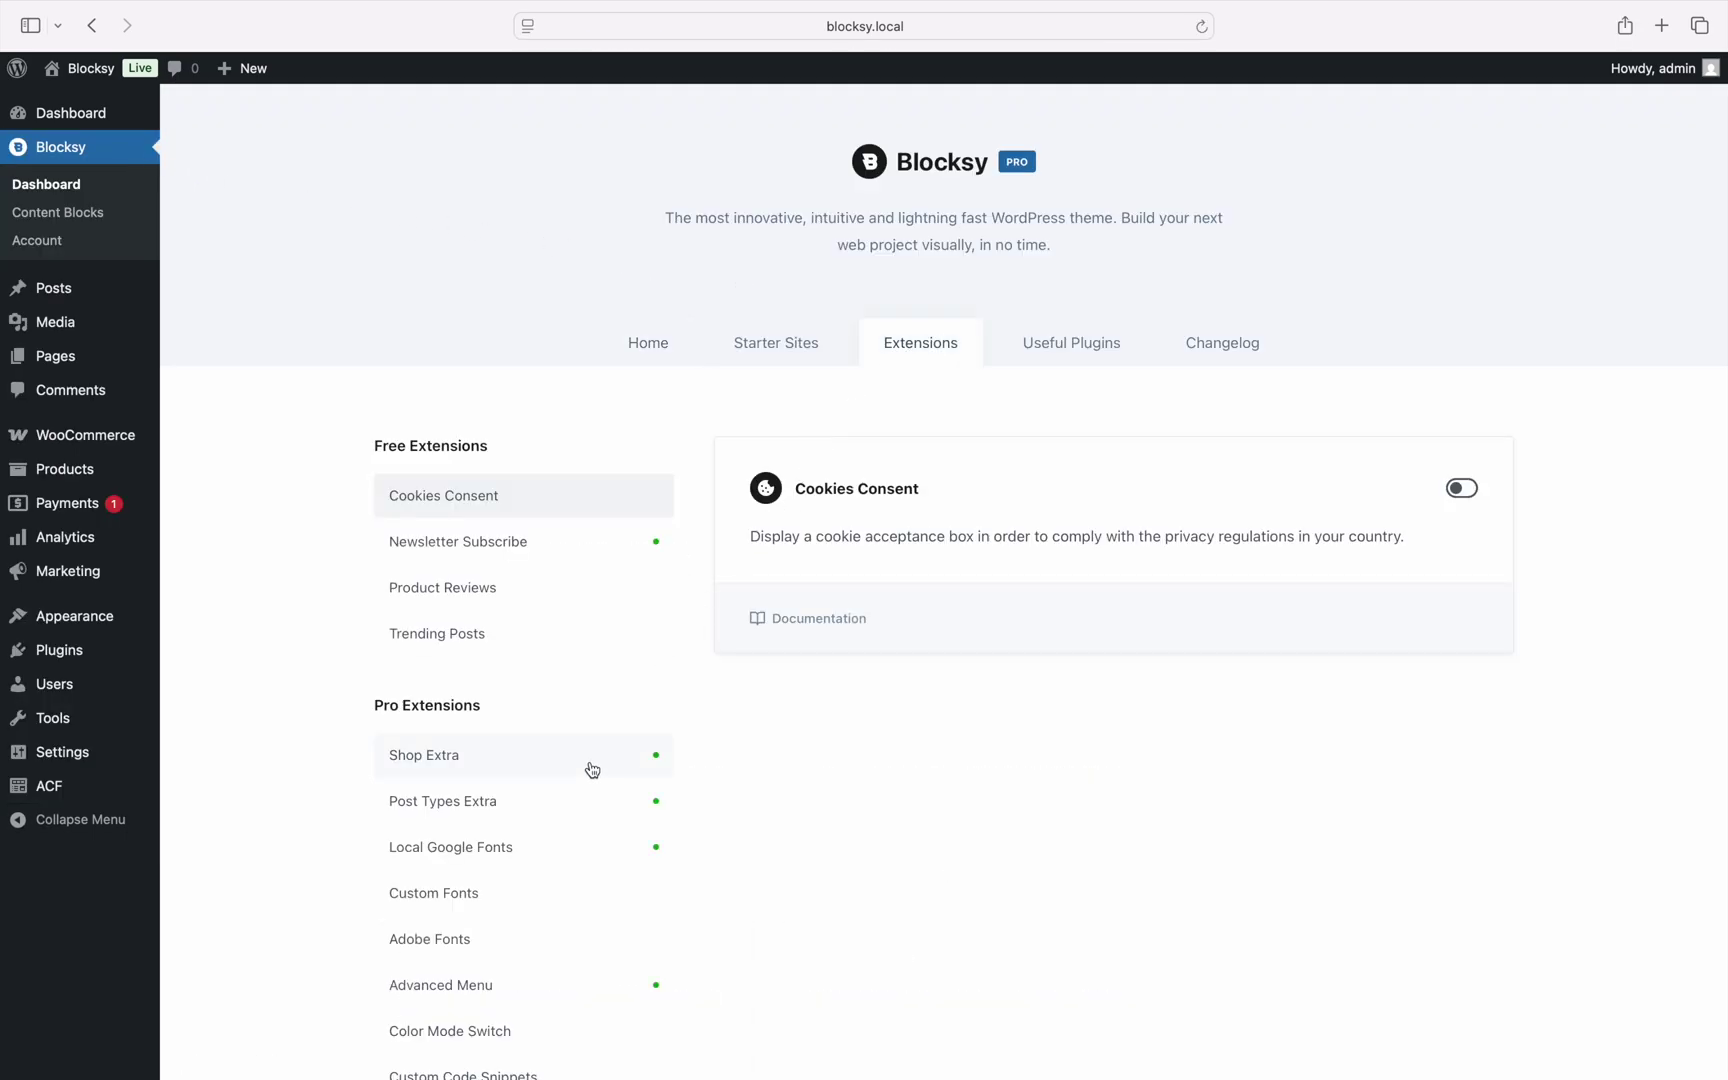
click(568, 800)
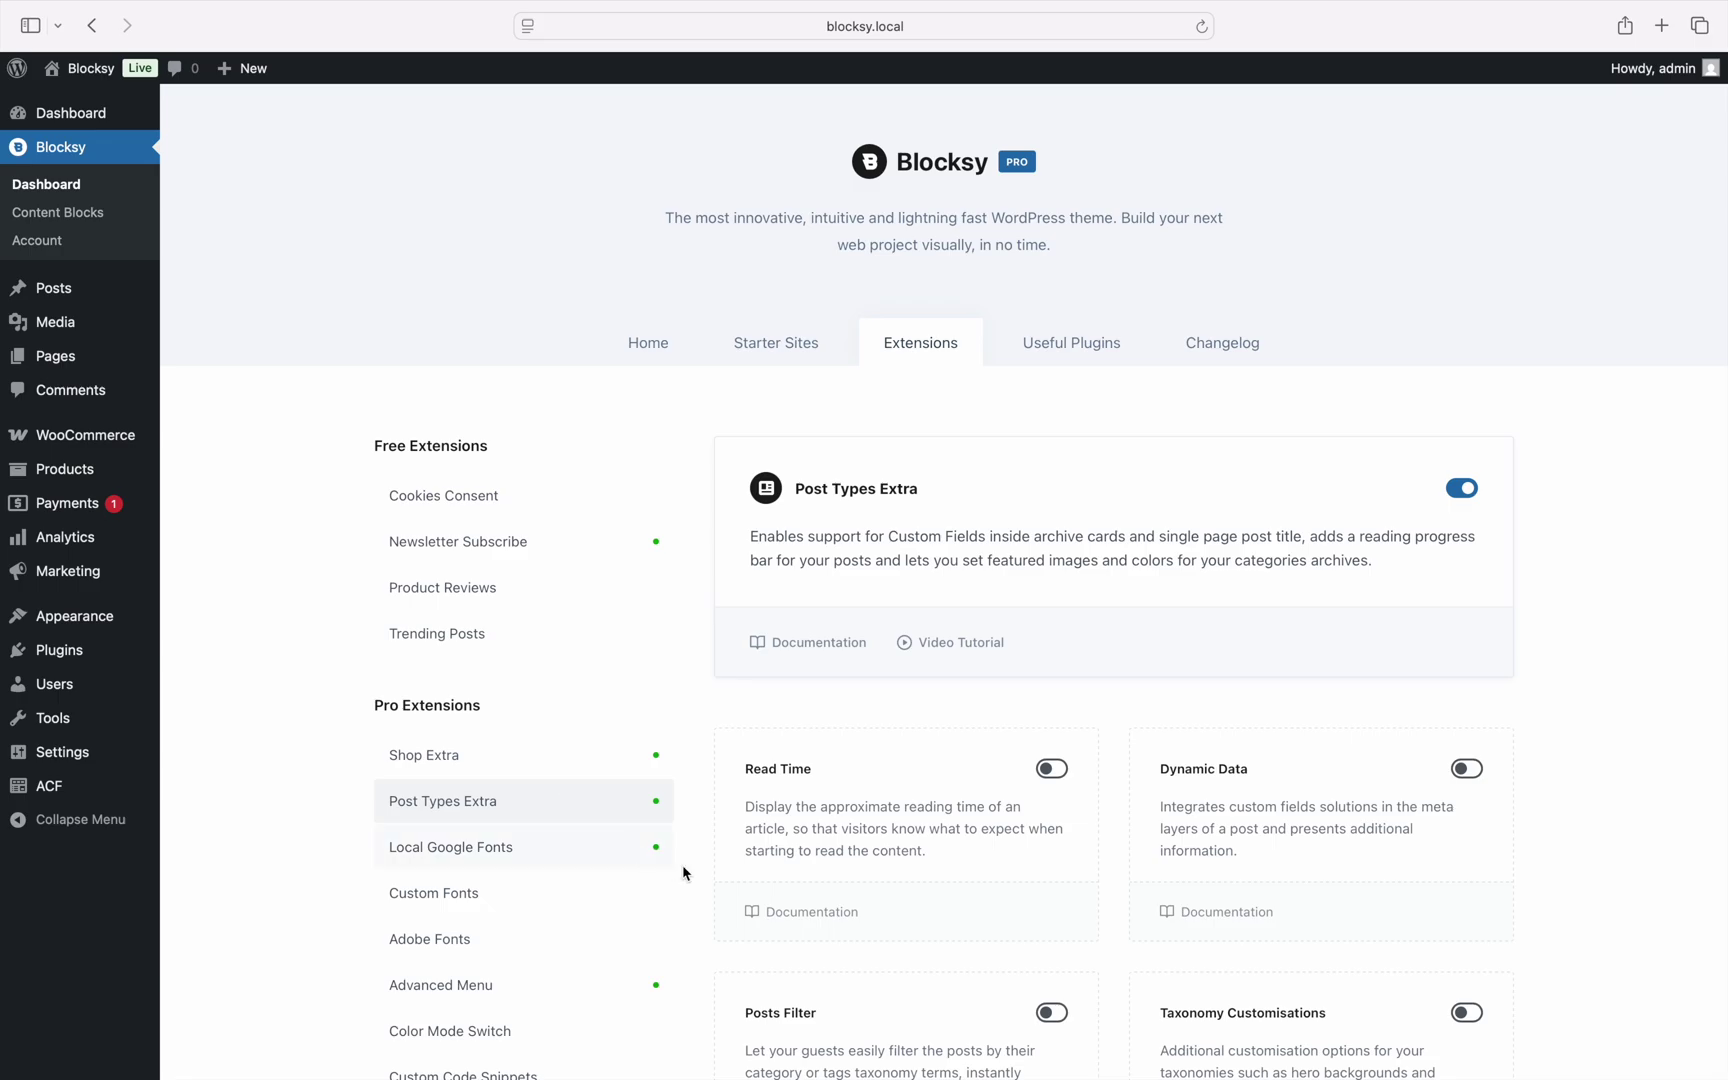
click(1465, 778)
Step: Create a page titled 'Advanced Posts' with an Advanced Posts block using the Posts - Layout 2 pattern
mouse_move(233, 82)
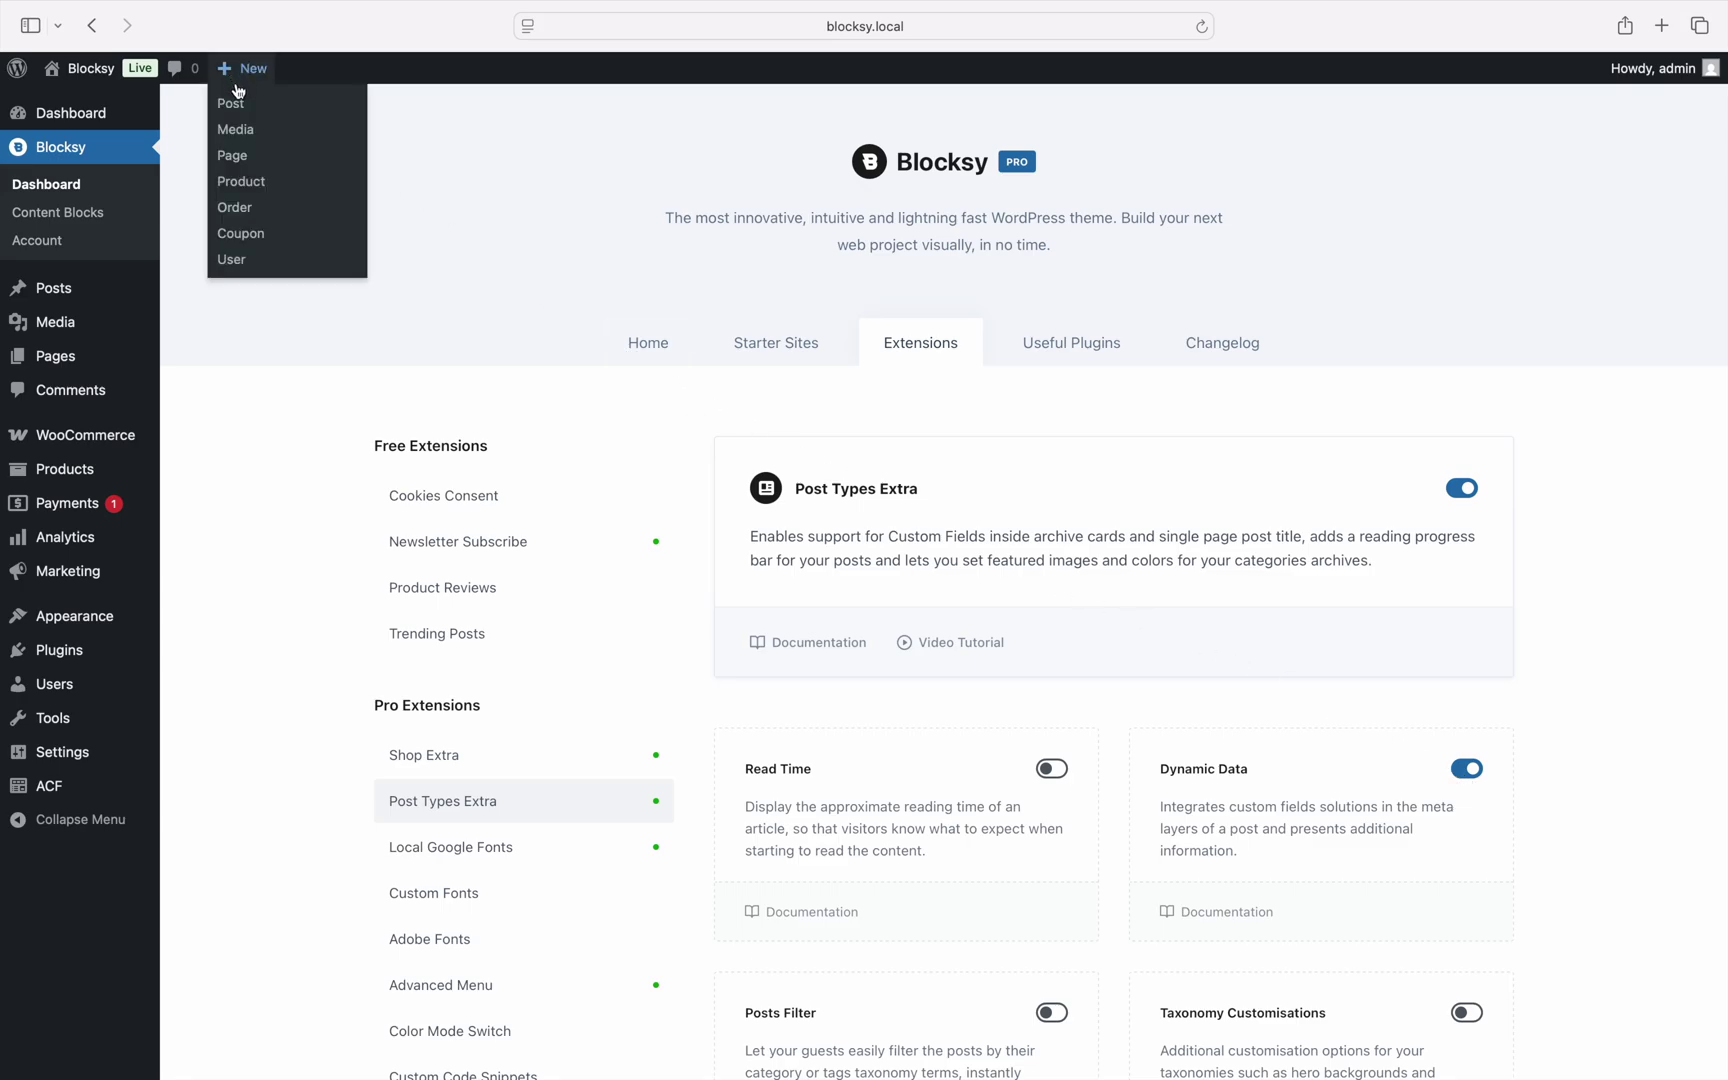
click(282, 166)
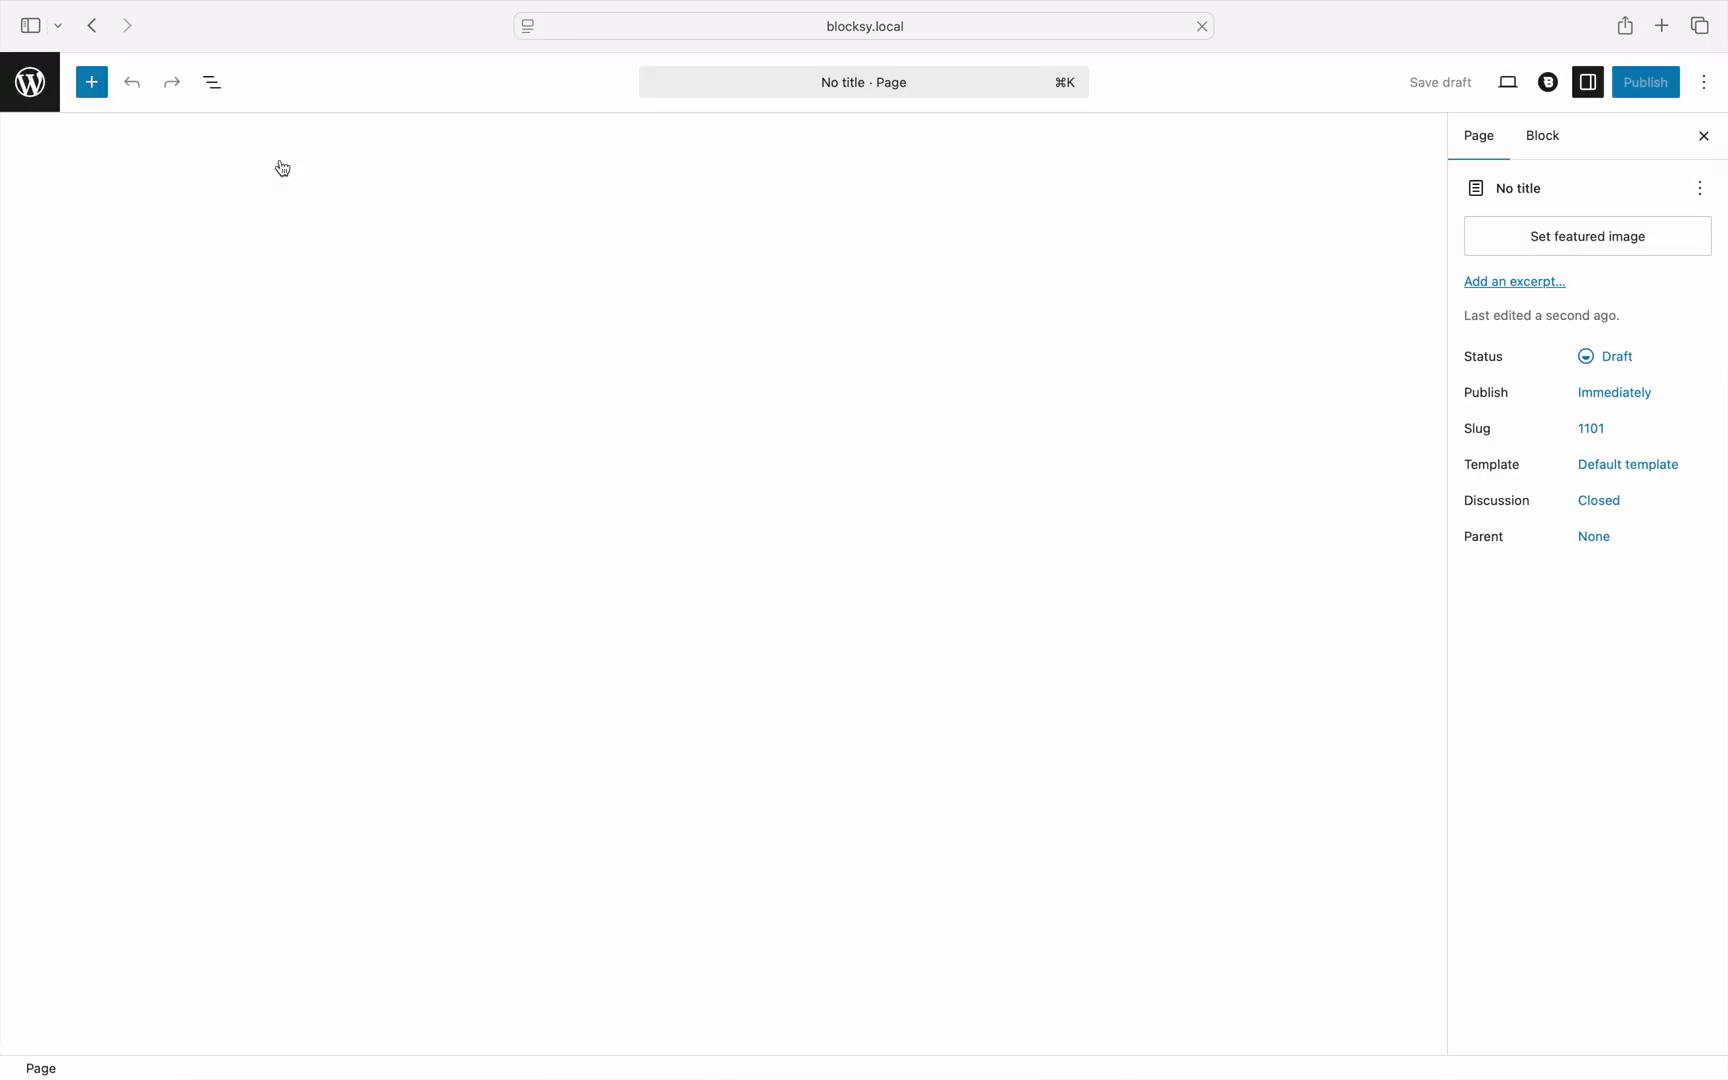
text(Advanced Posts)
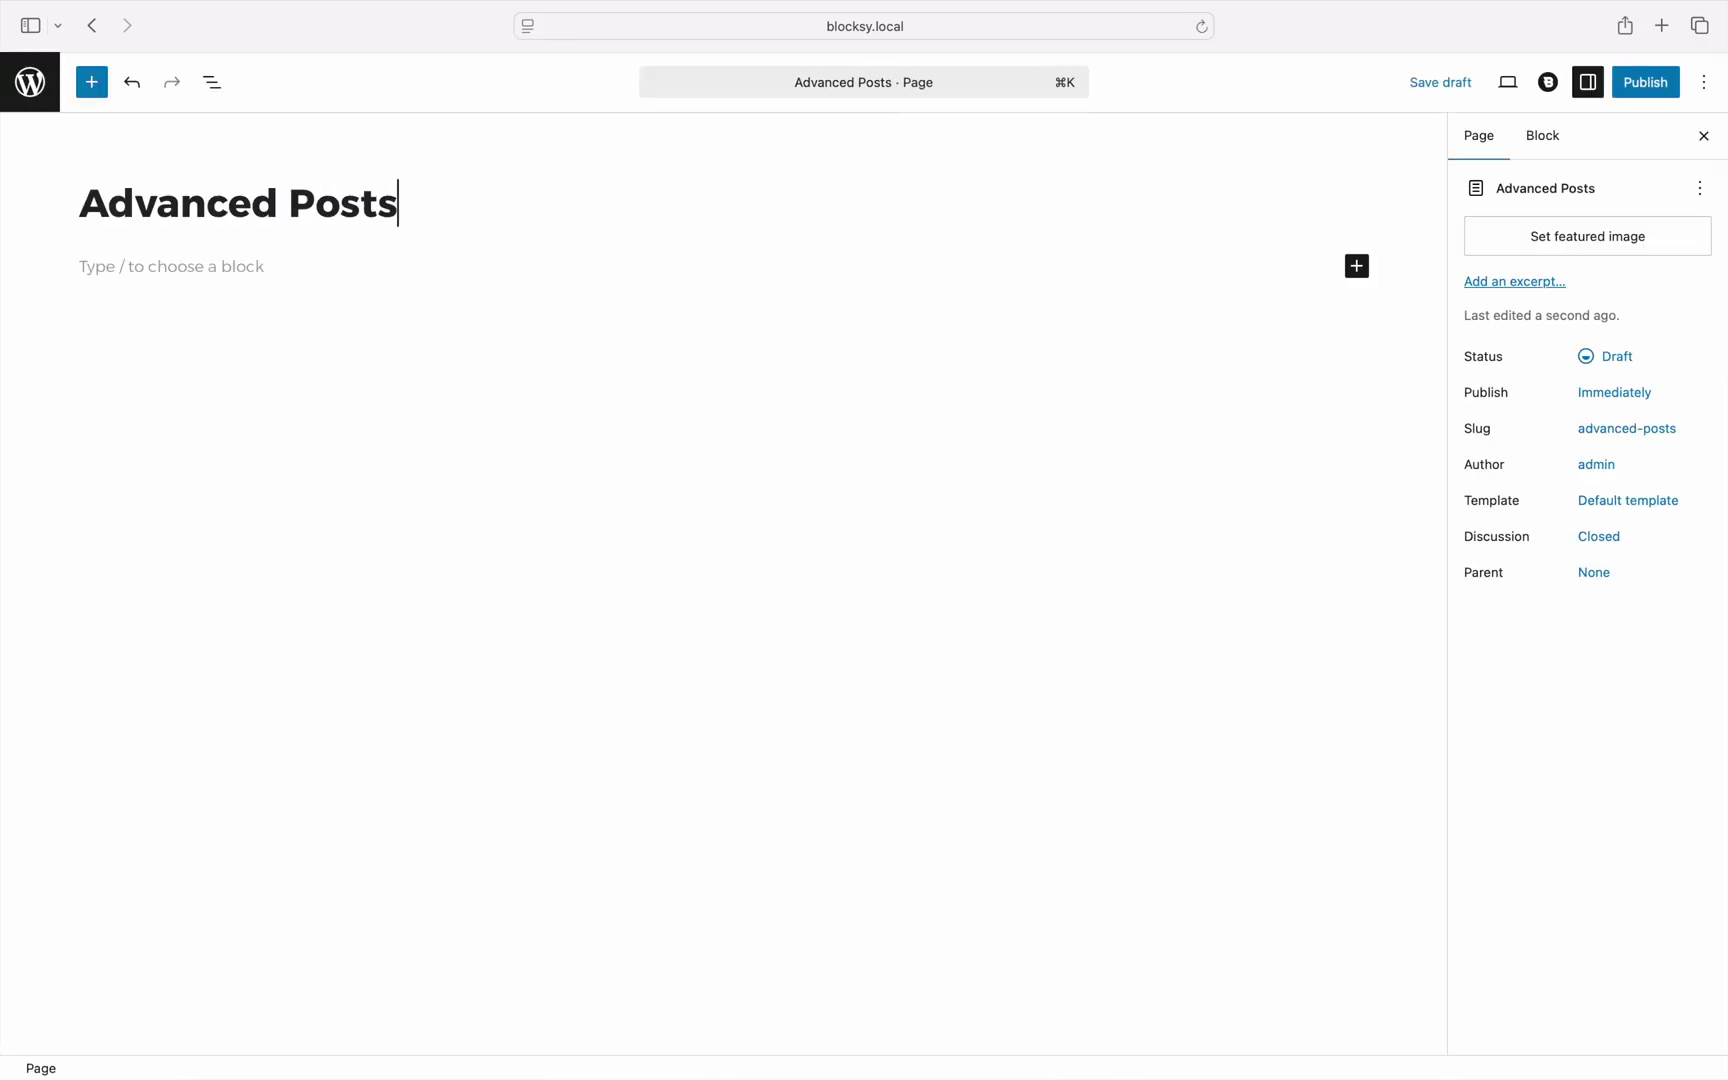
click(214, 272)
text(/advan)
key(Return)
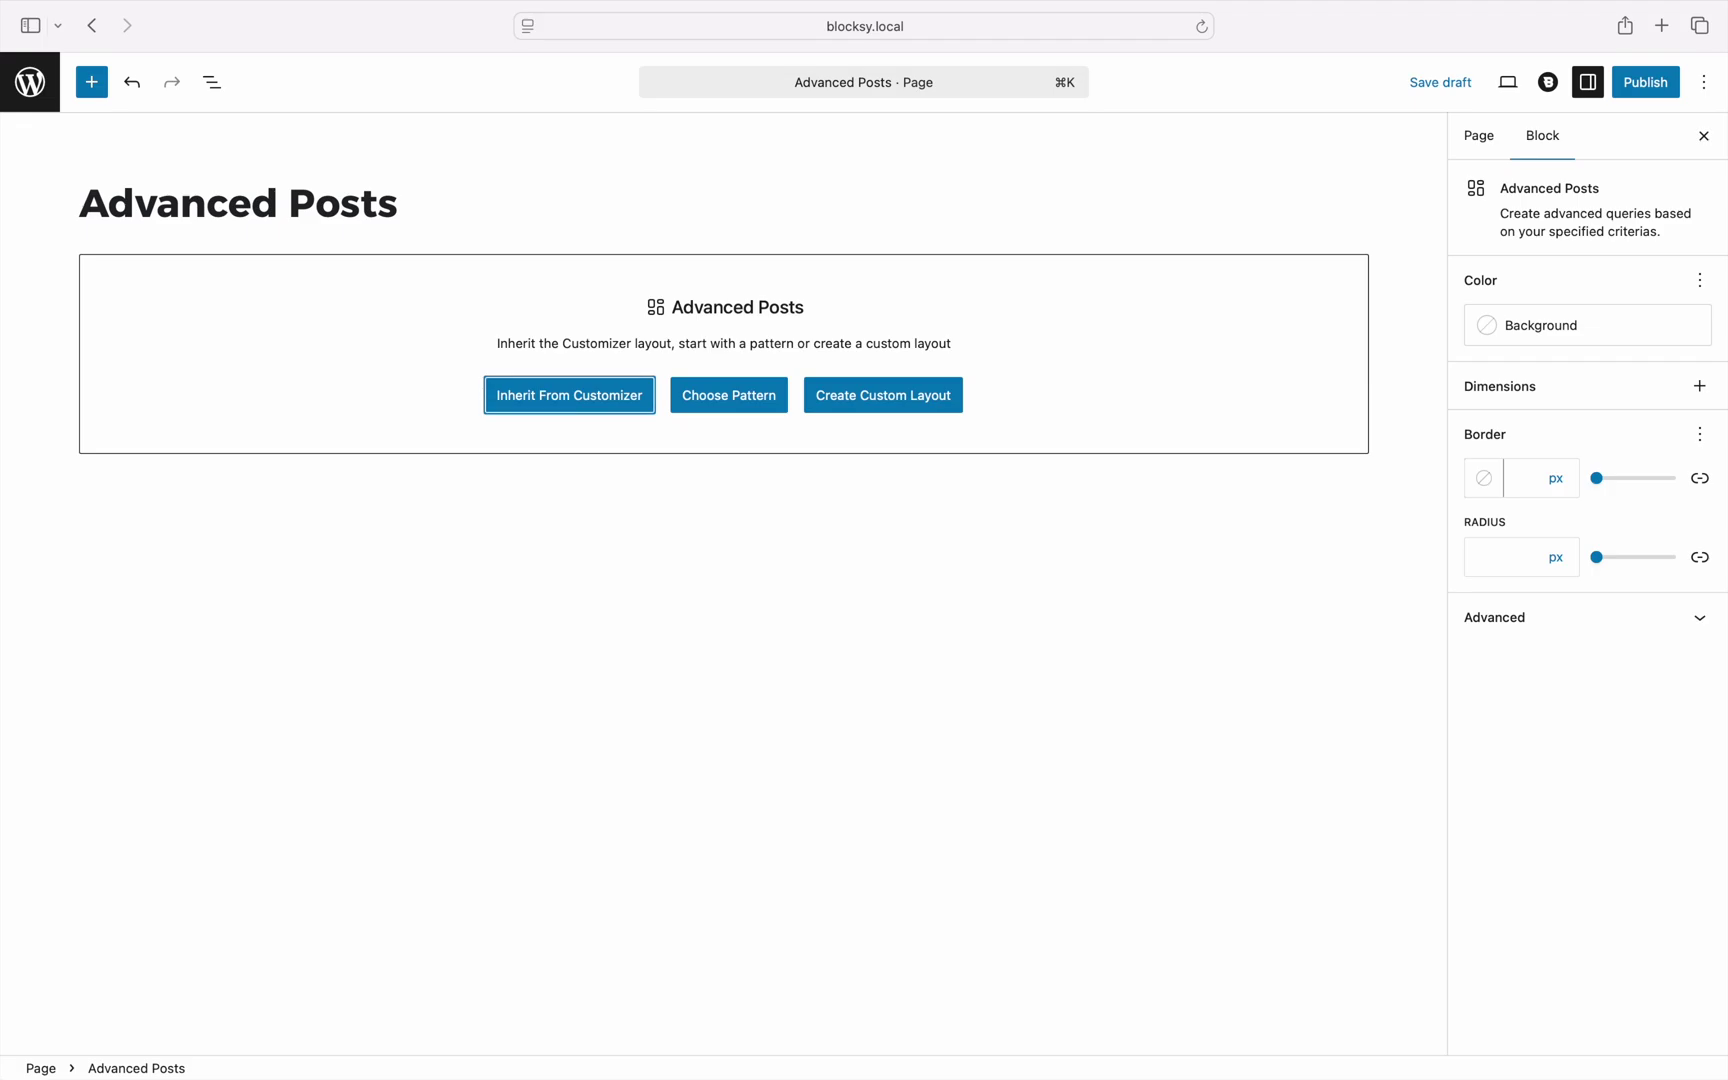
click(700, 405)
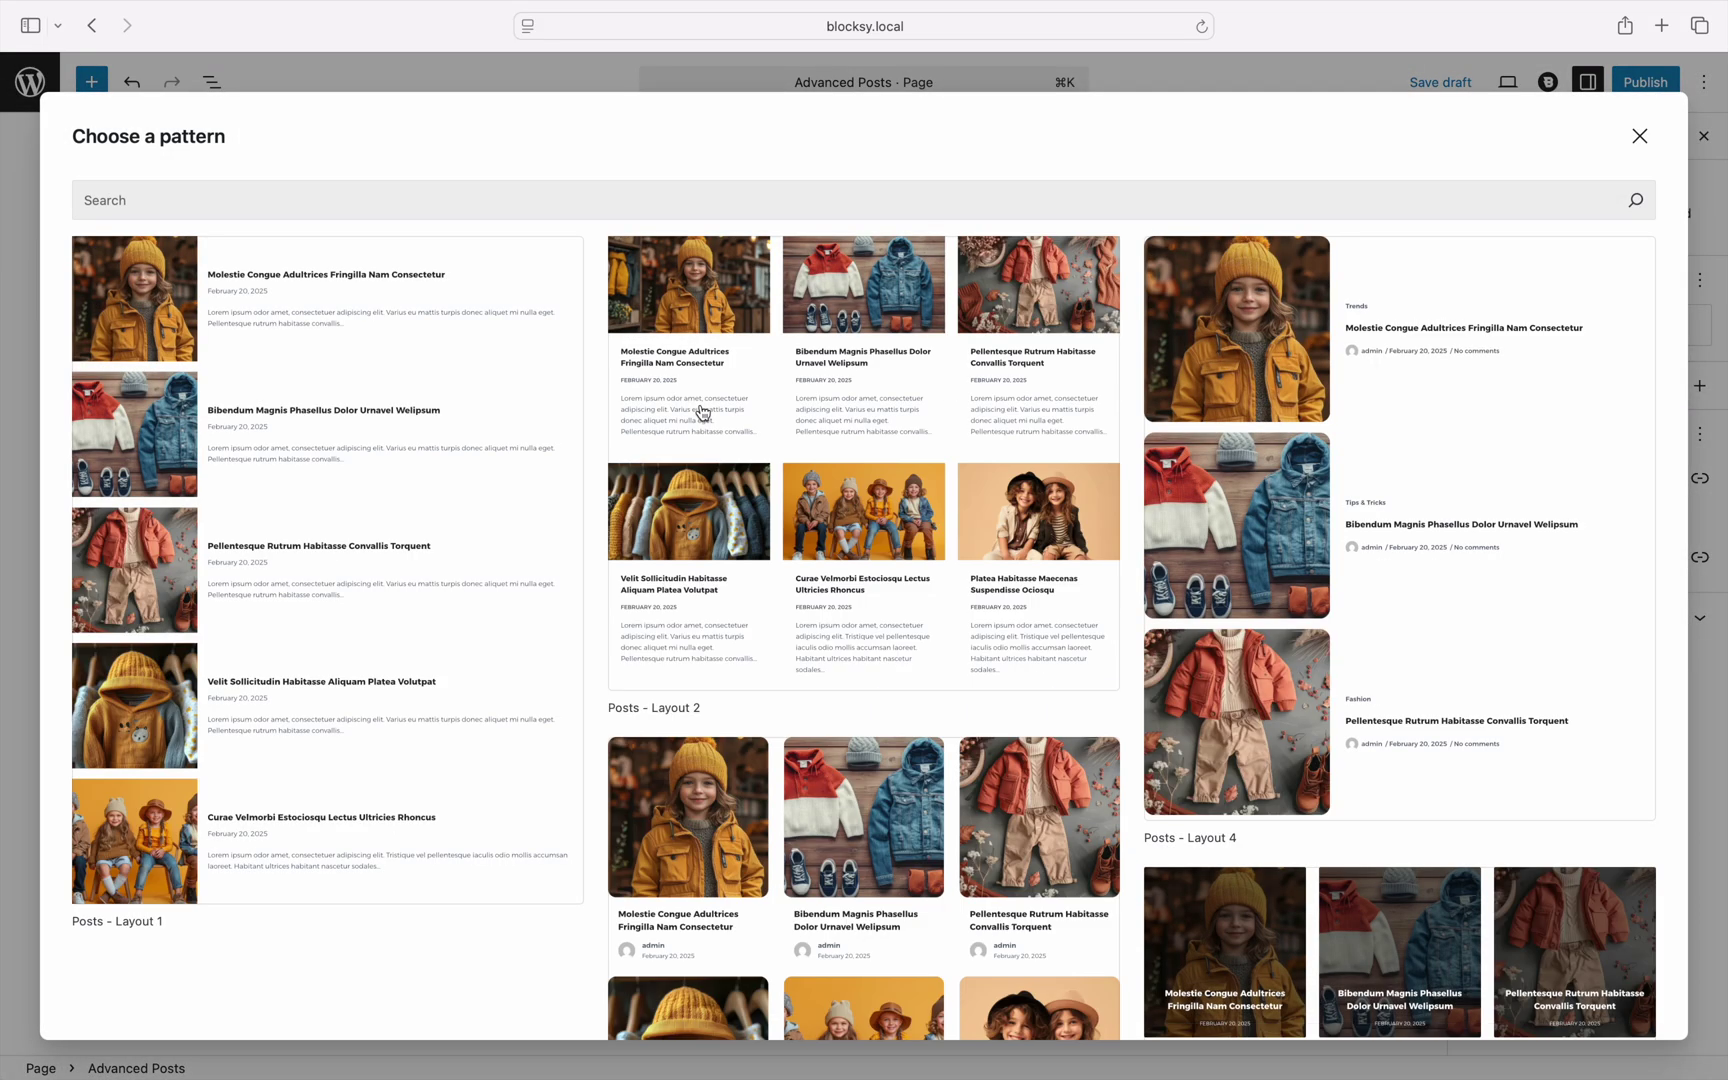
click(703, 413)
Step: Expand the block in List View down to the Group holding title, date and excerpt
click(226, 90)
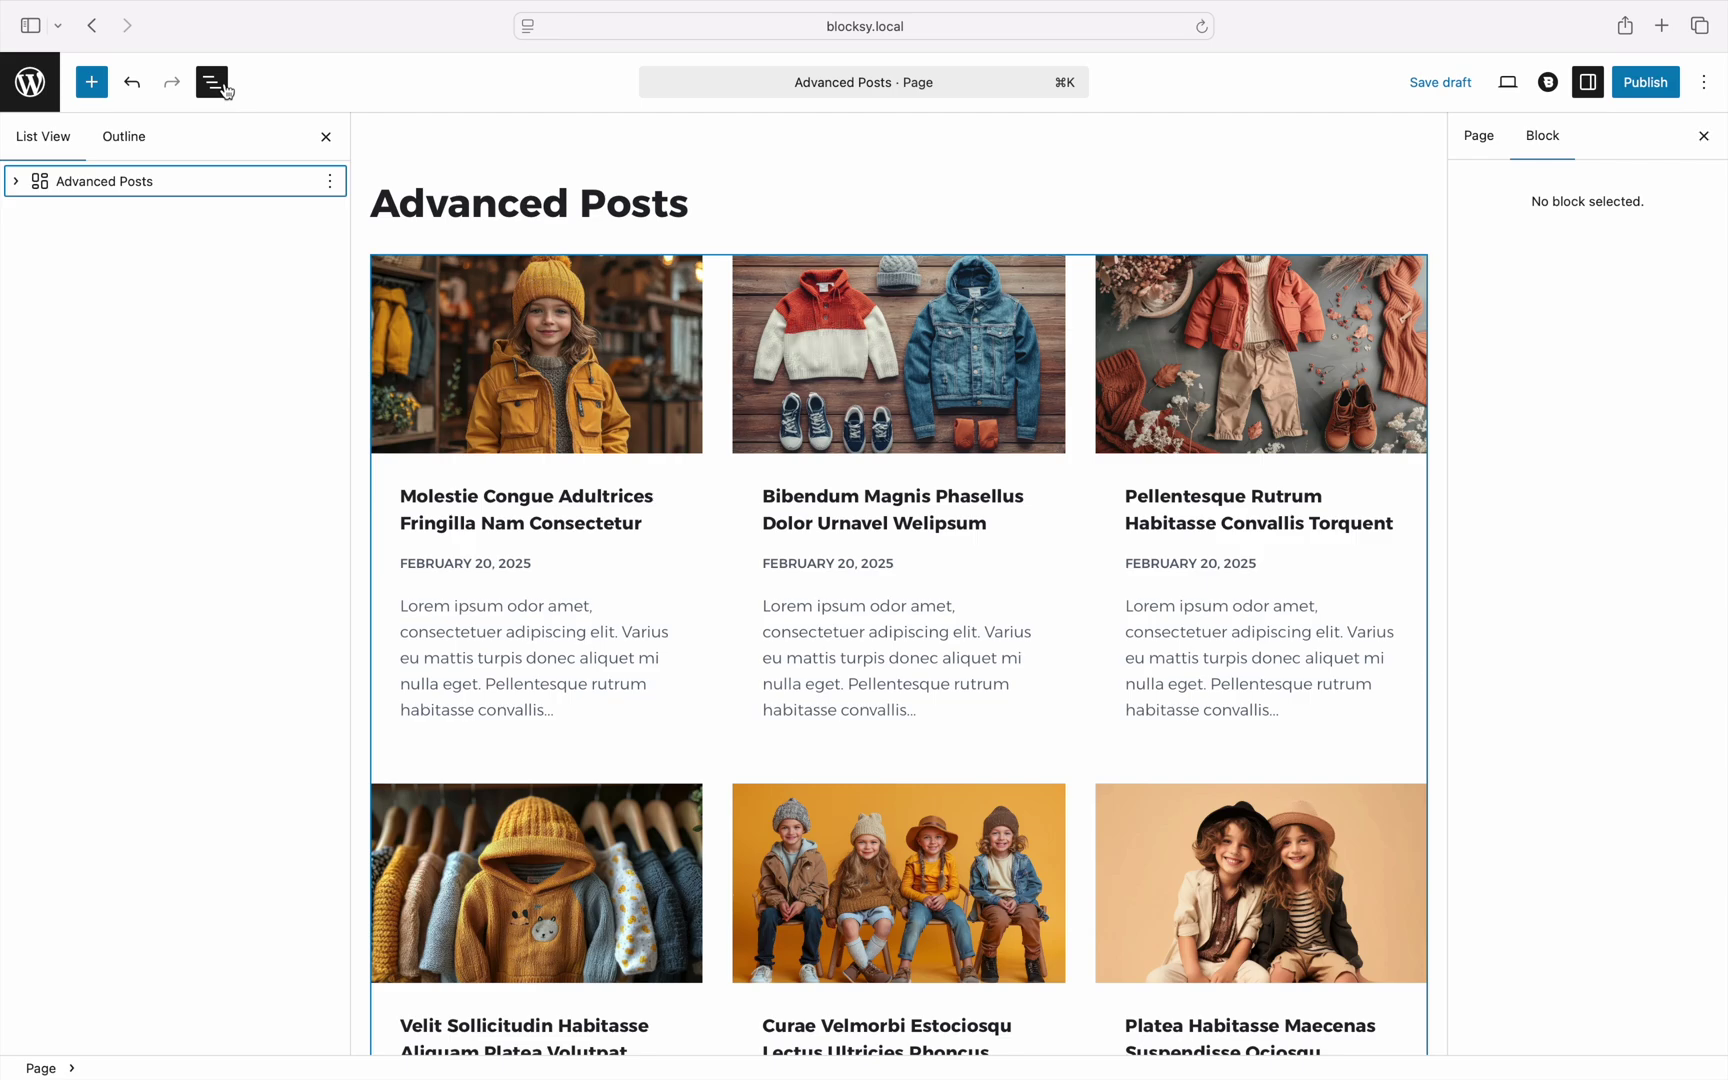
click(16, 182)
click(38, 214)
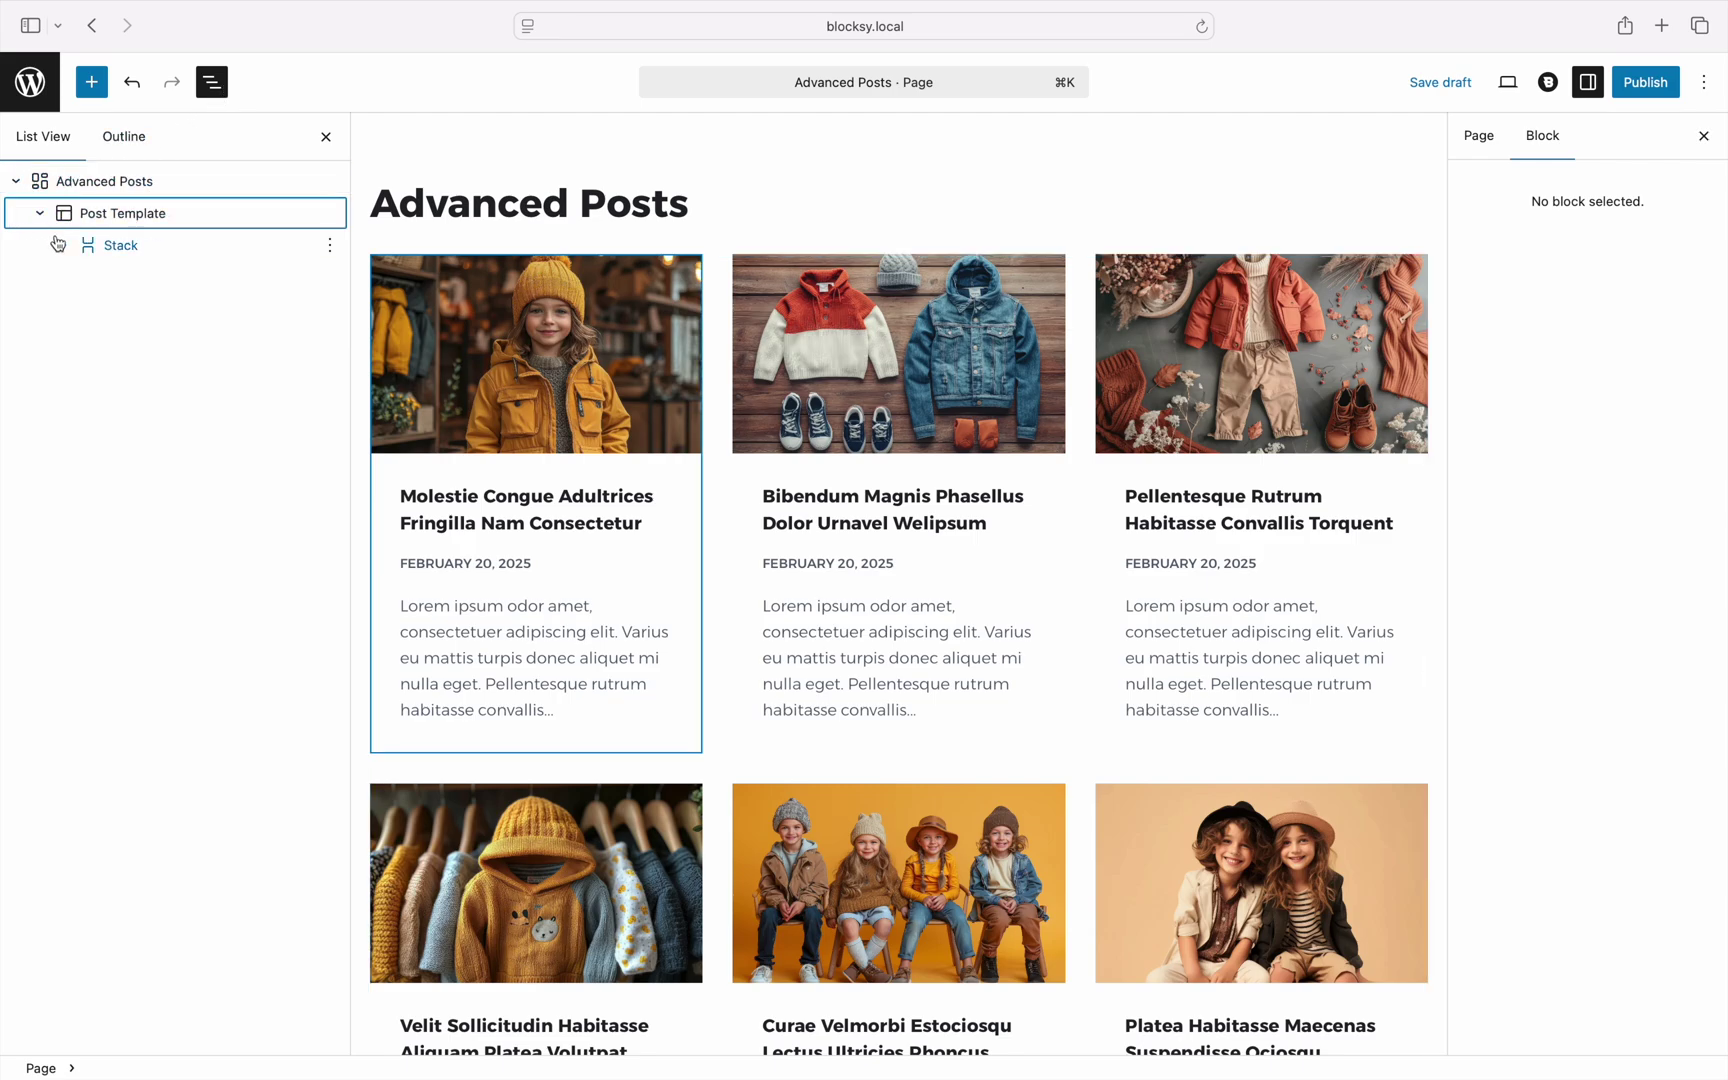
click(63, 245)
click(88, 310)
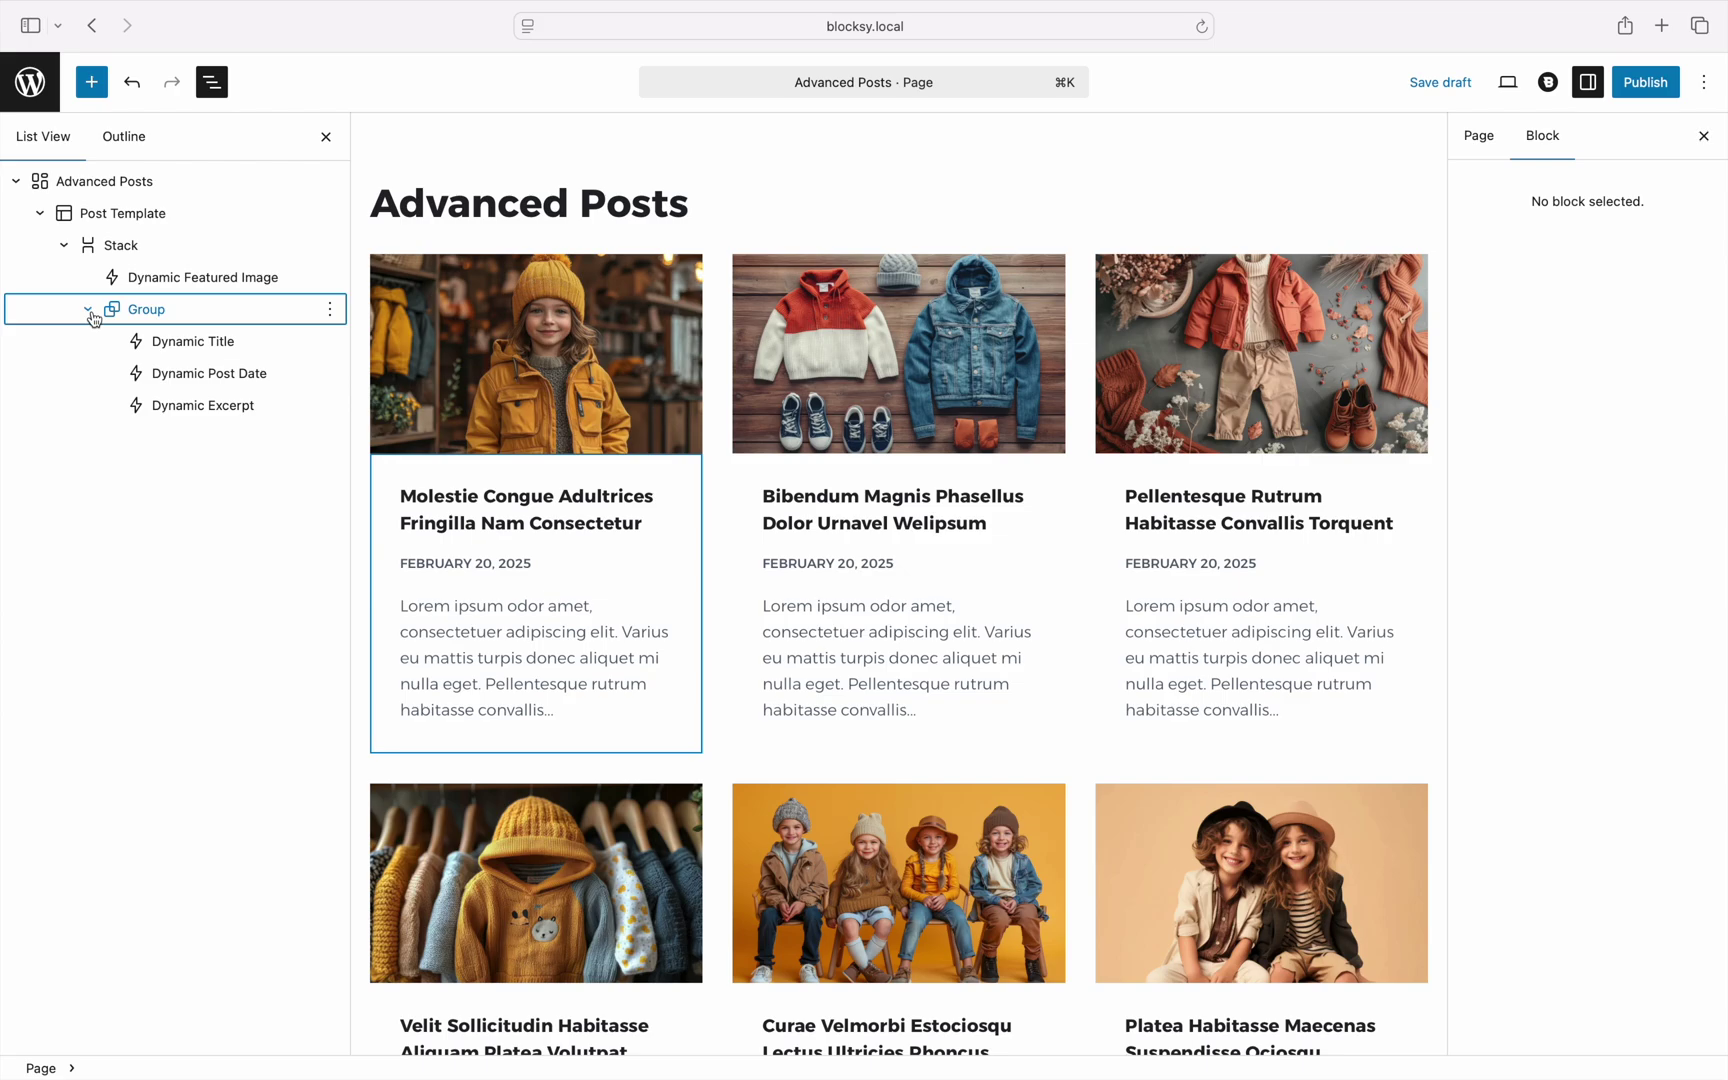
Step: Add a Dynamic Data block below the post title showing the ACF Hotness field (90, 85, 40)
click(330, 344)
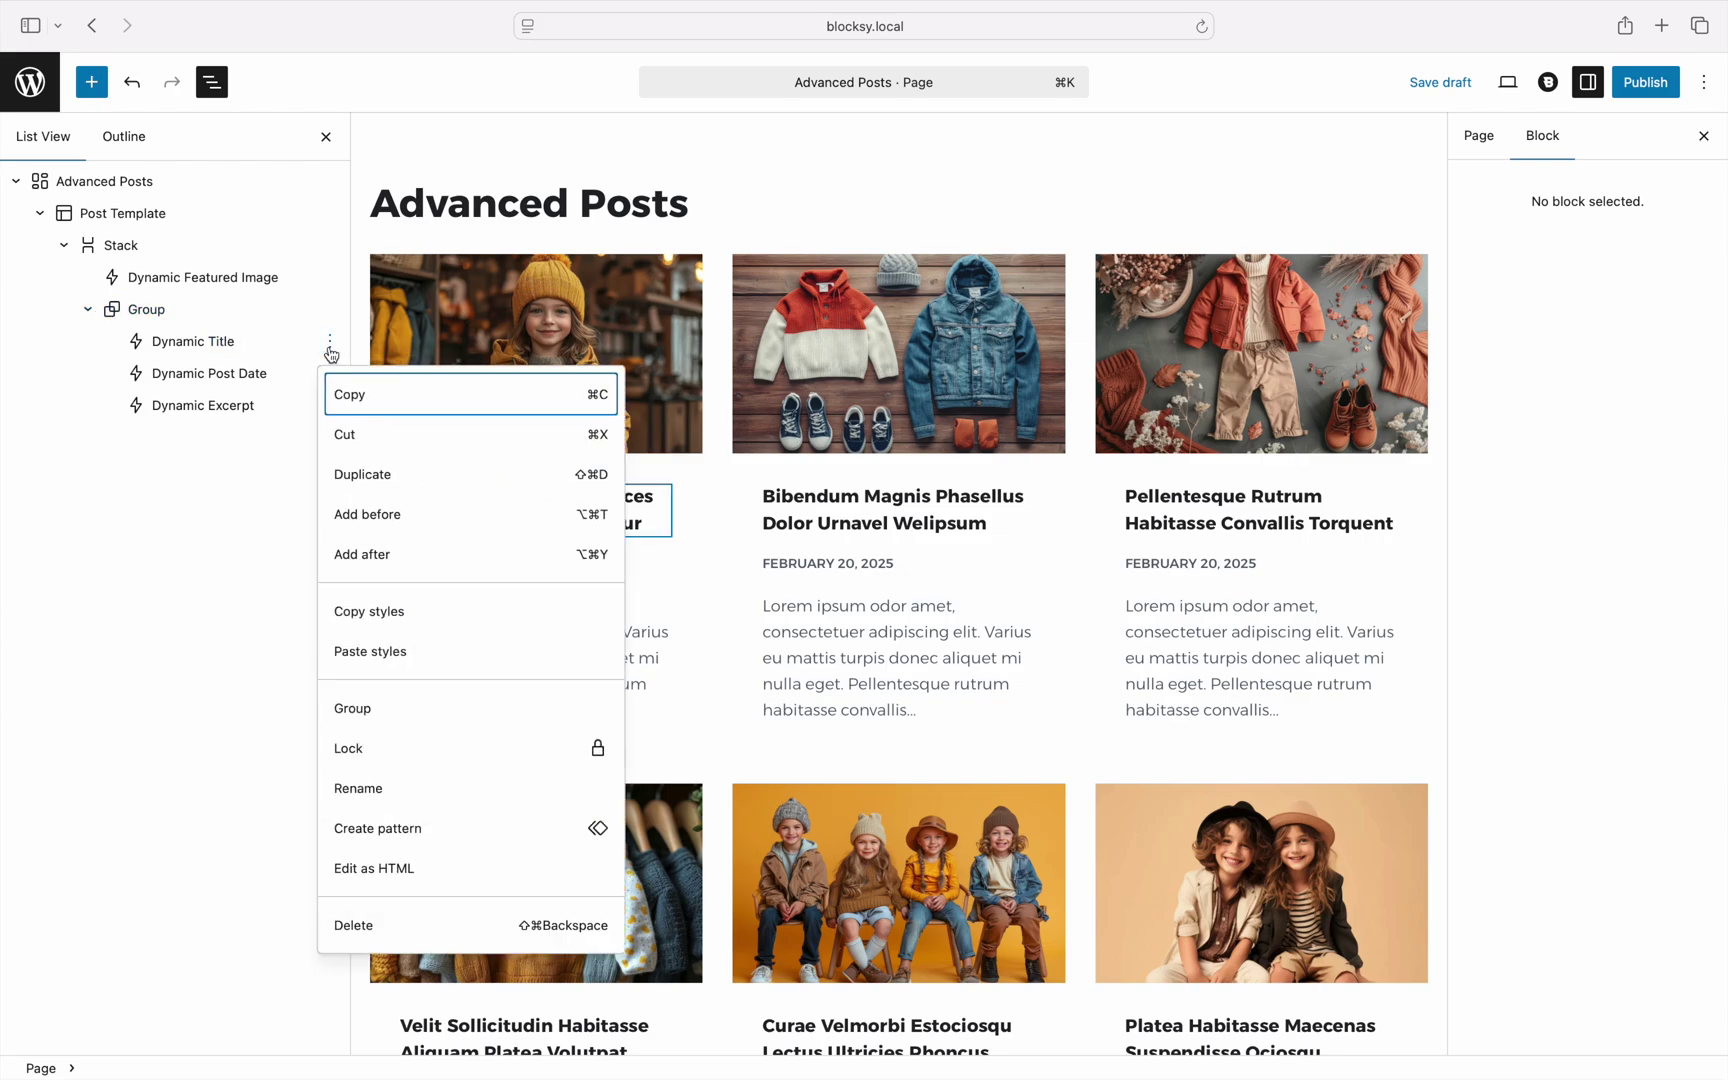
click(481, 552)
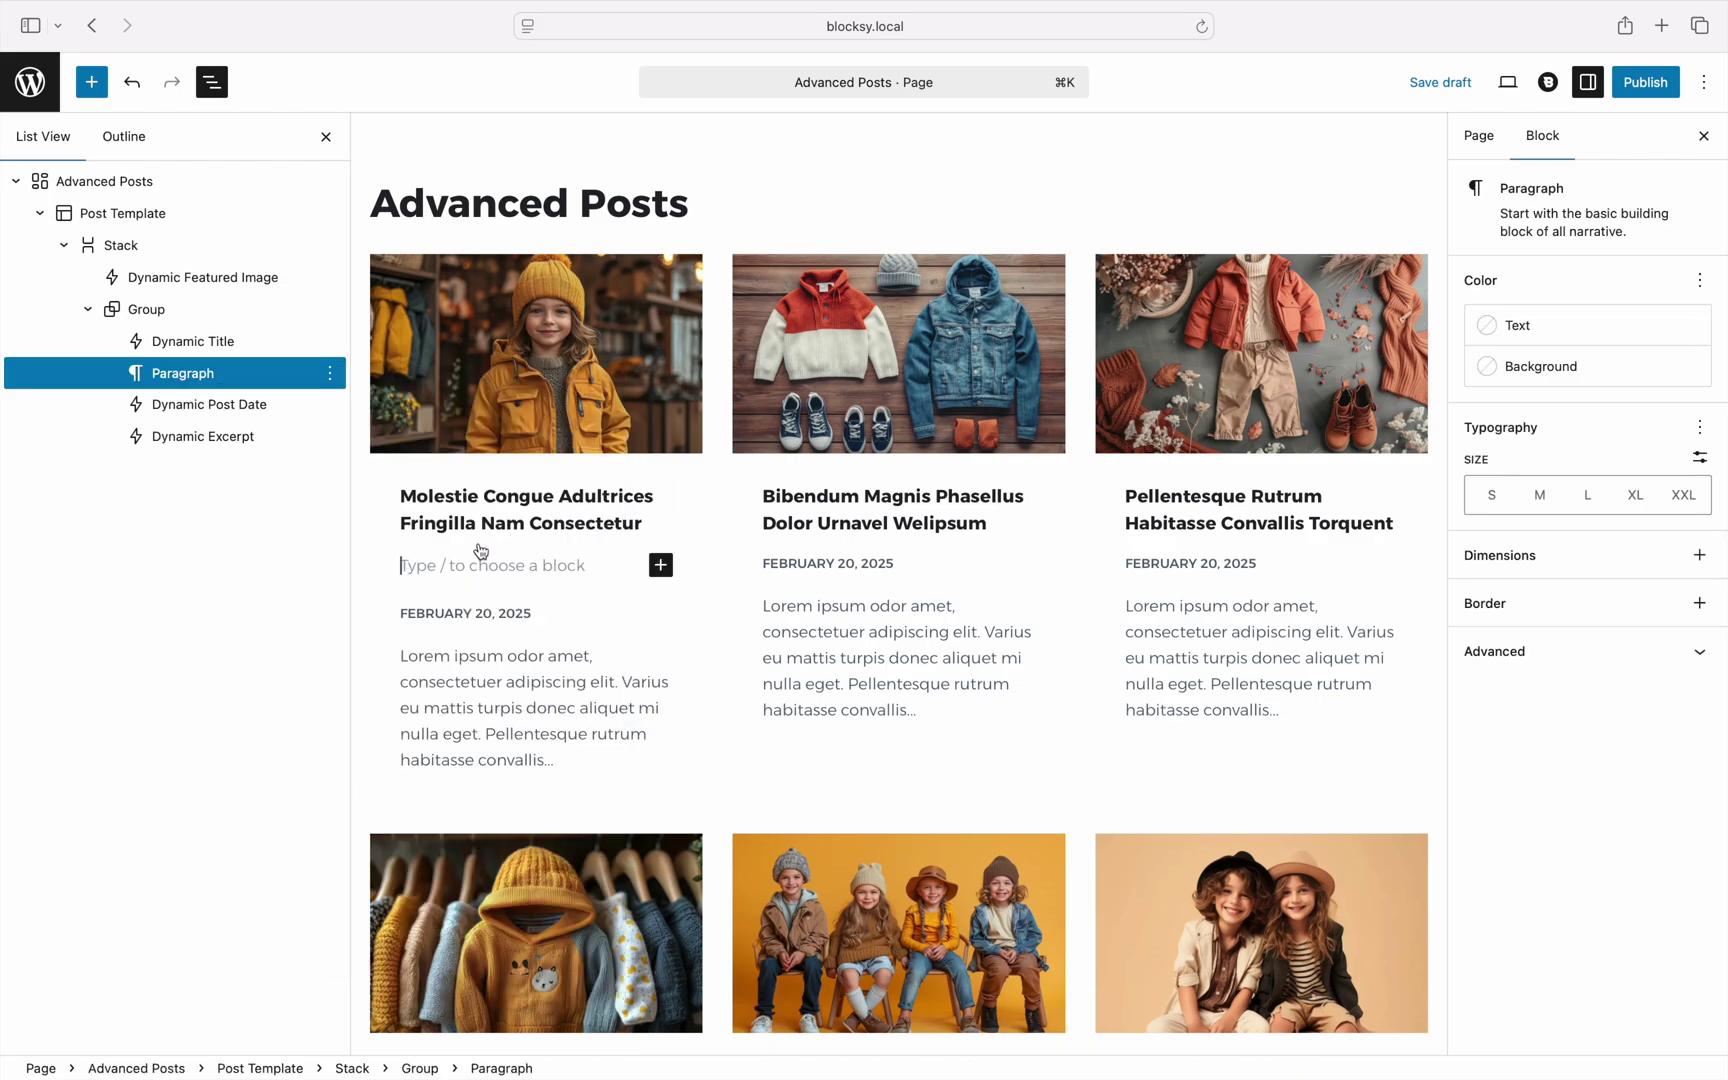
text(/dyna)
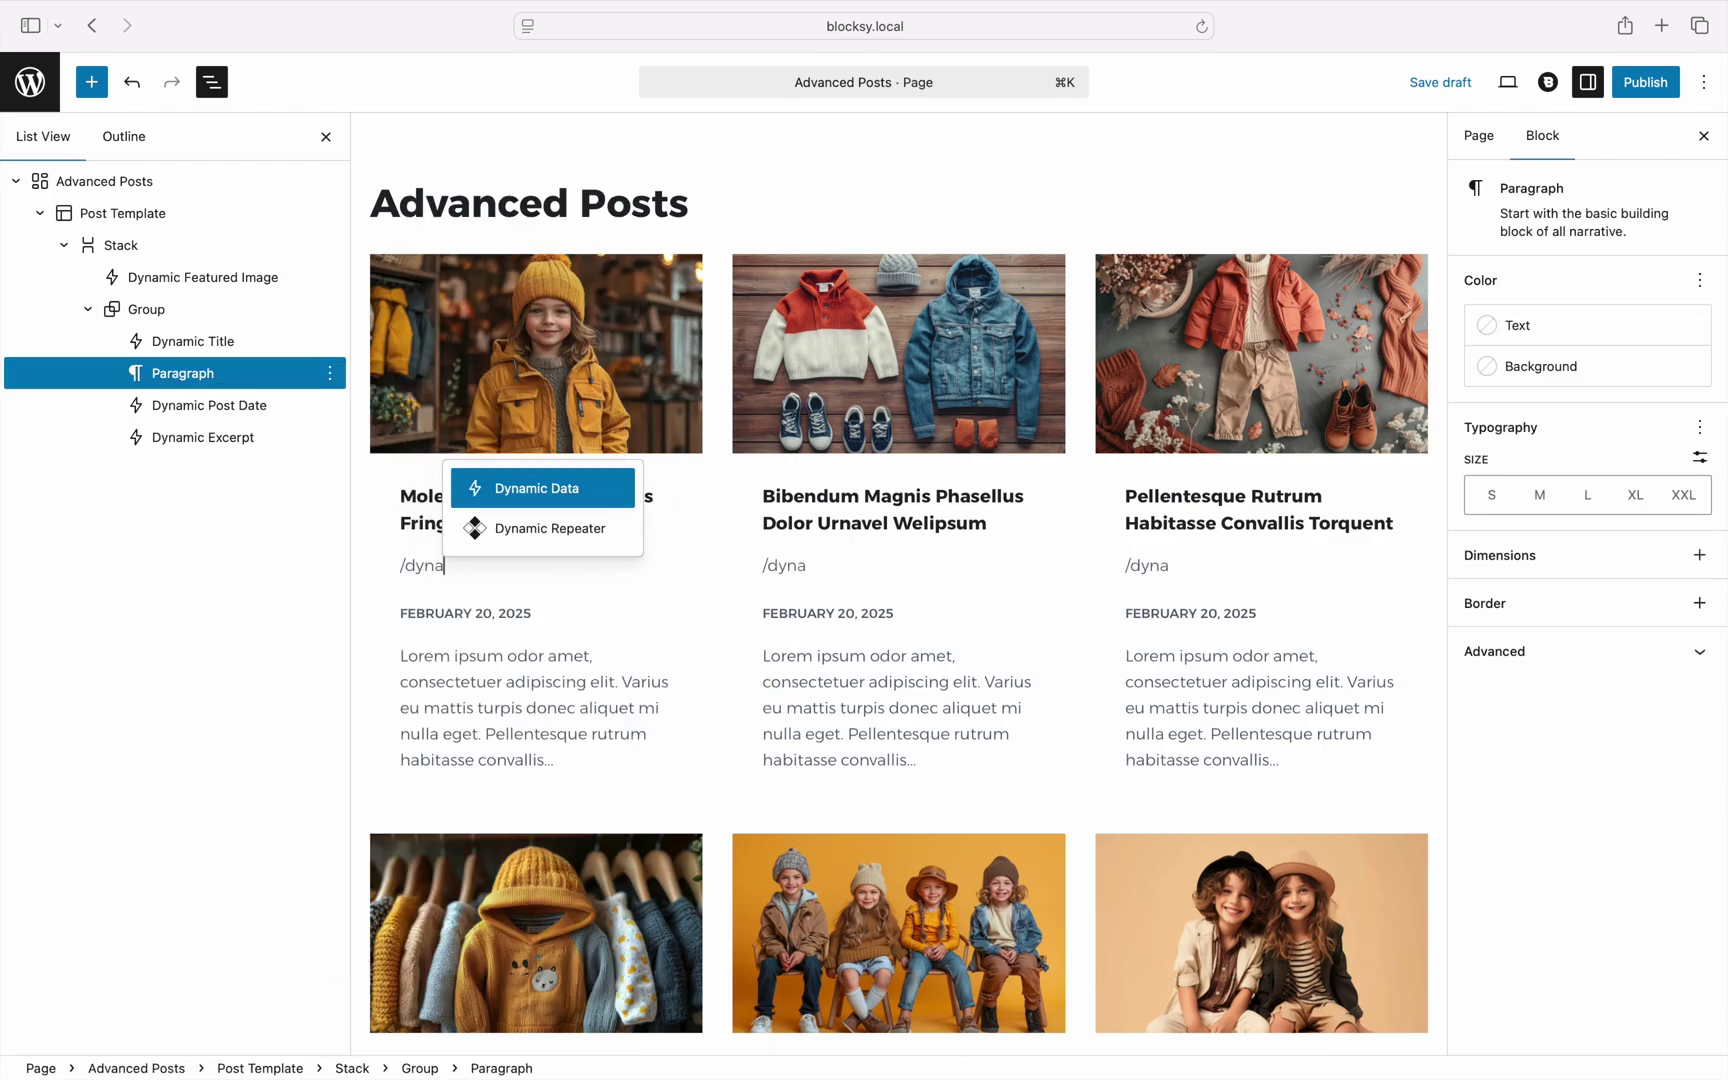
key(Return)
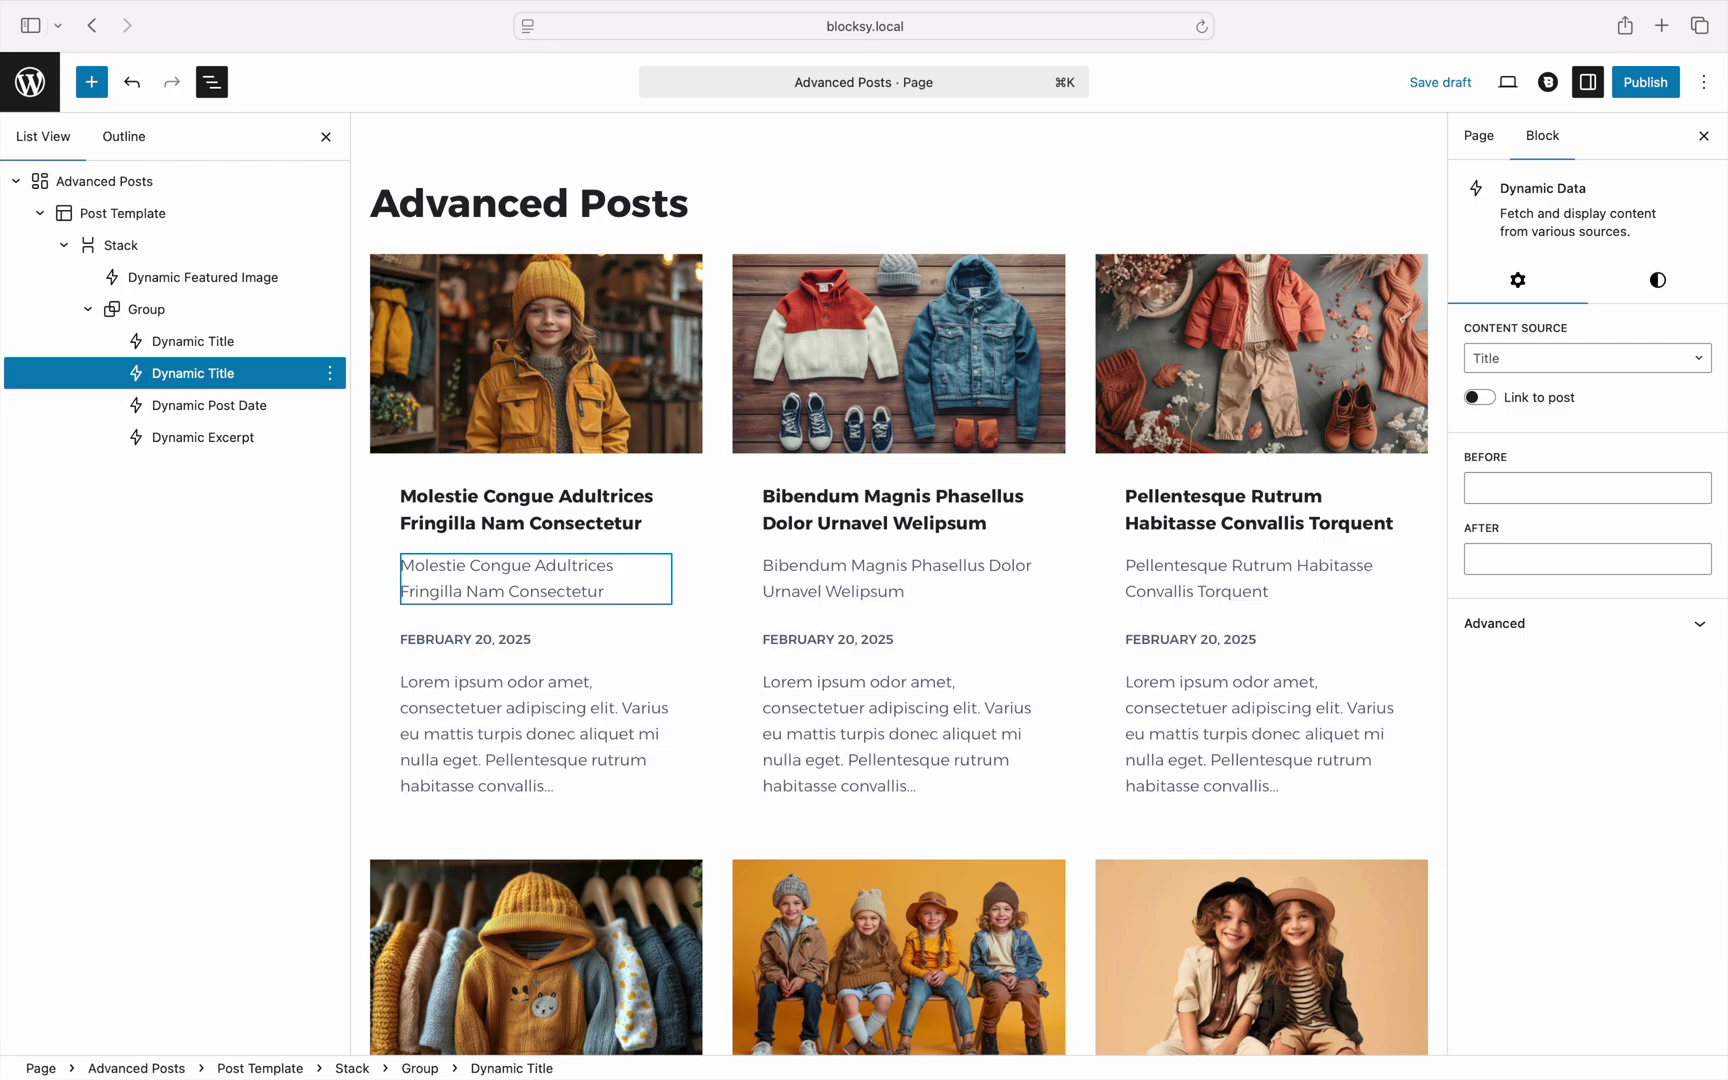
click(1558, 370)
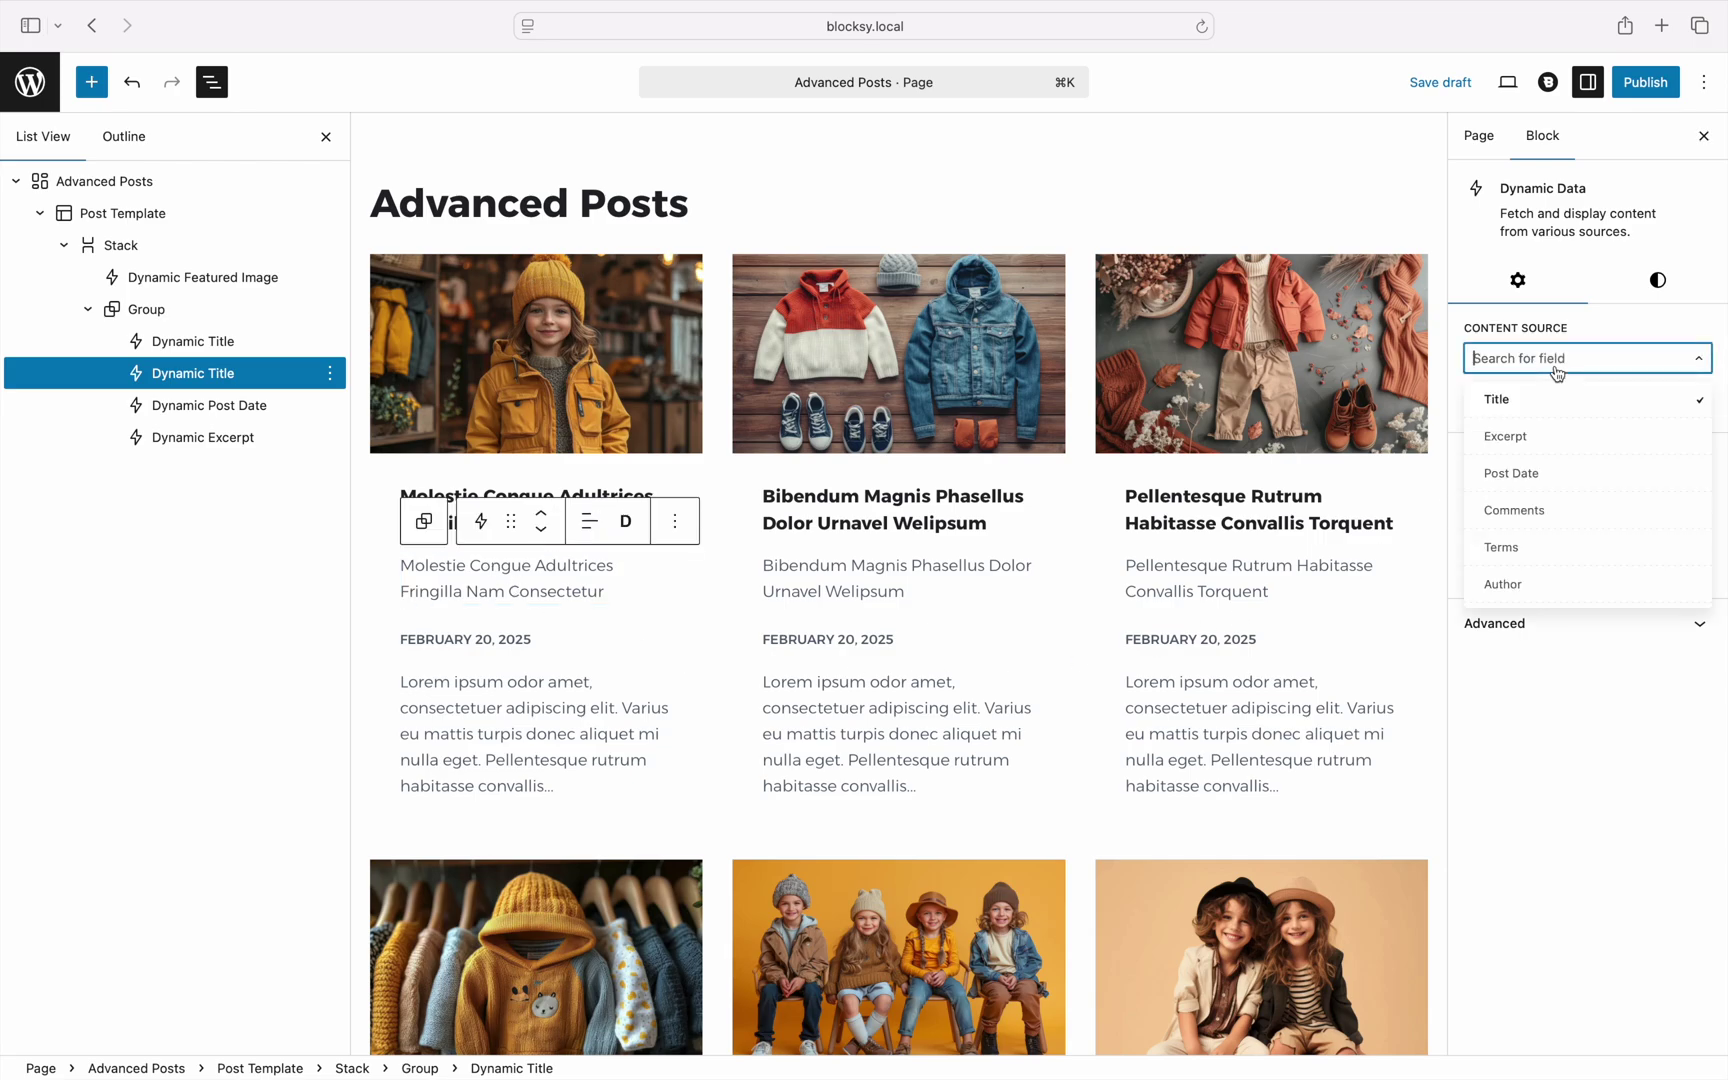
scroll(1601, 436, down, 5)
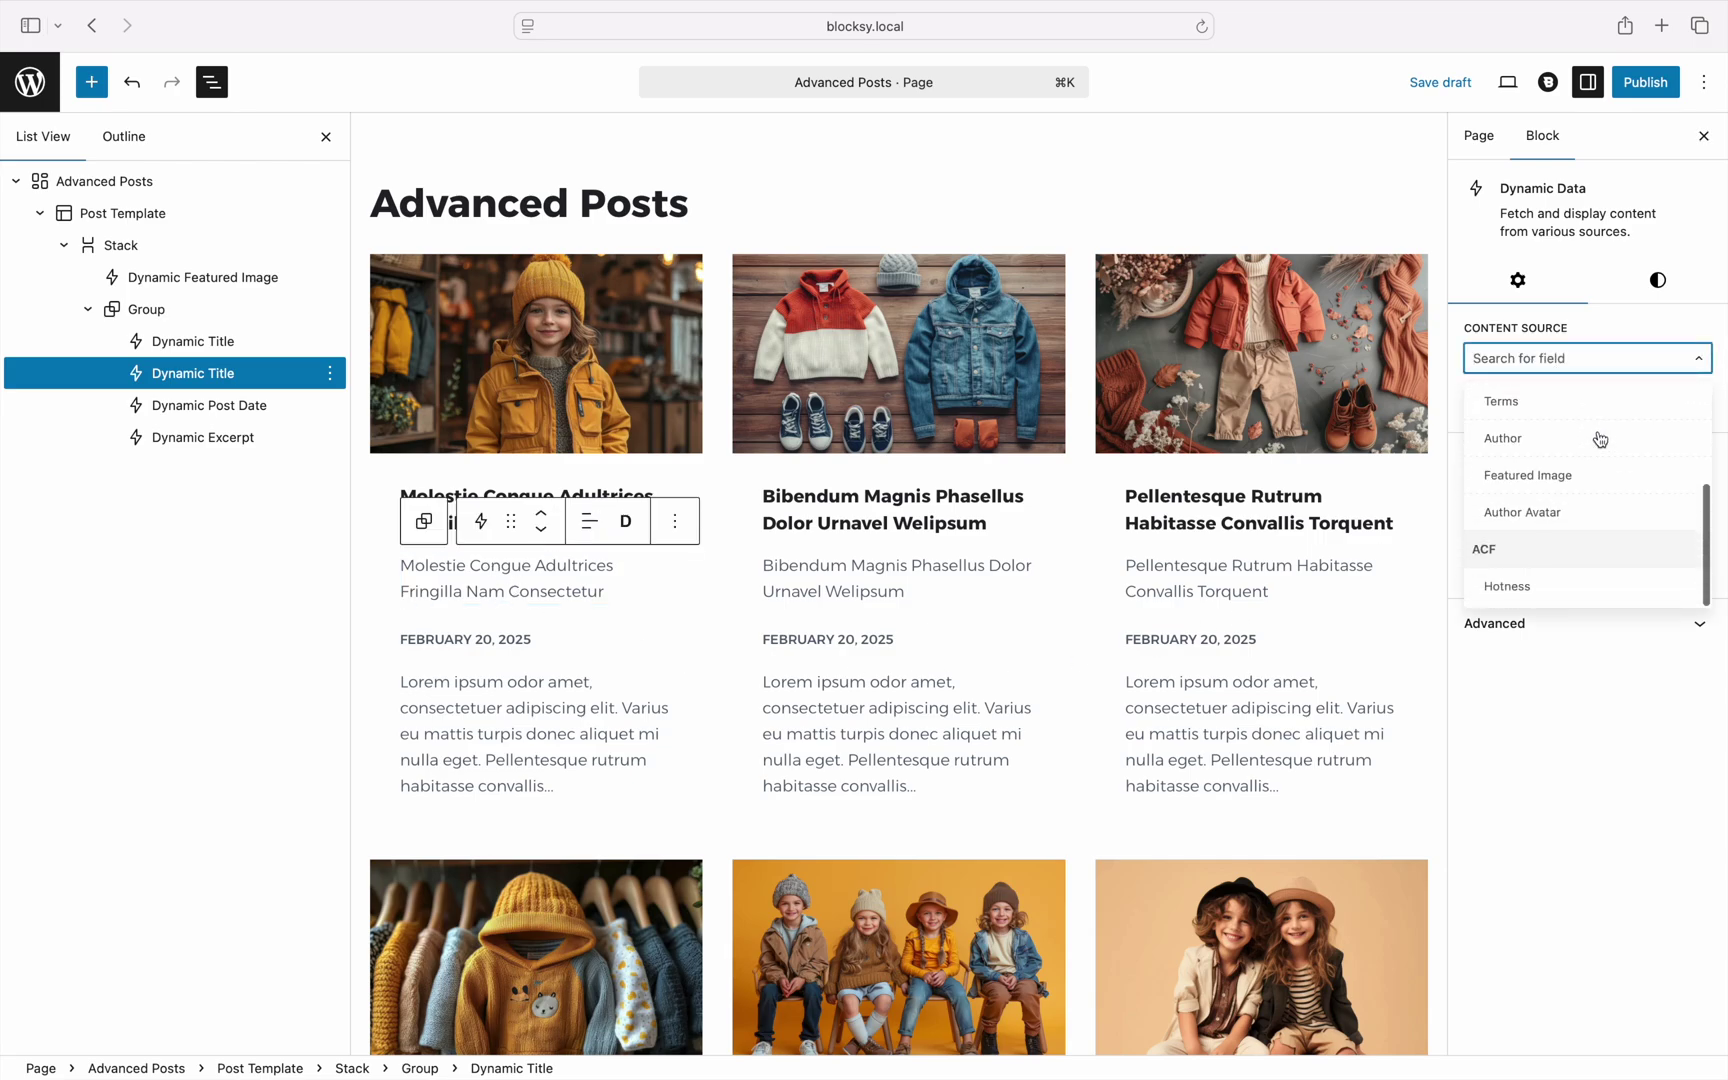
click(1652, 589)
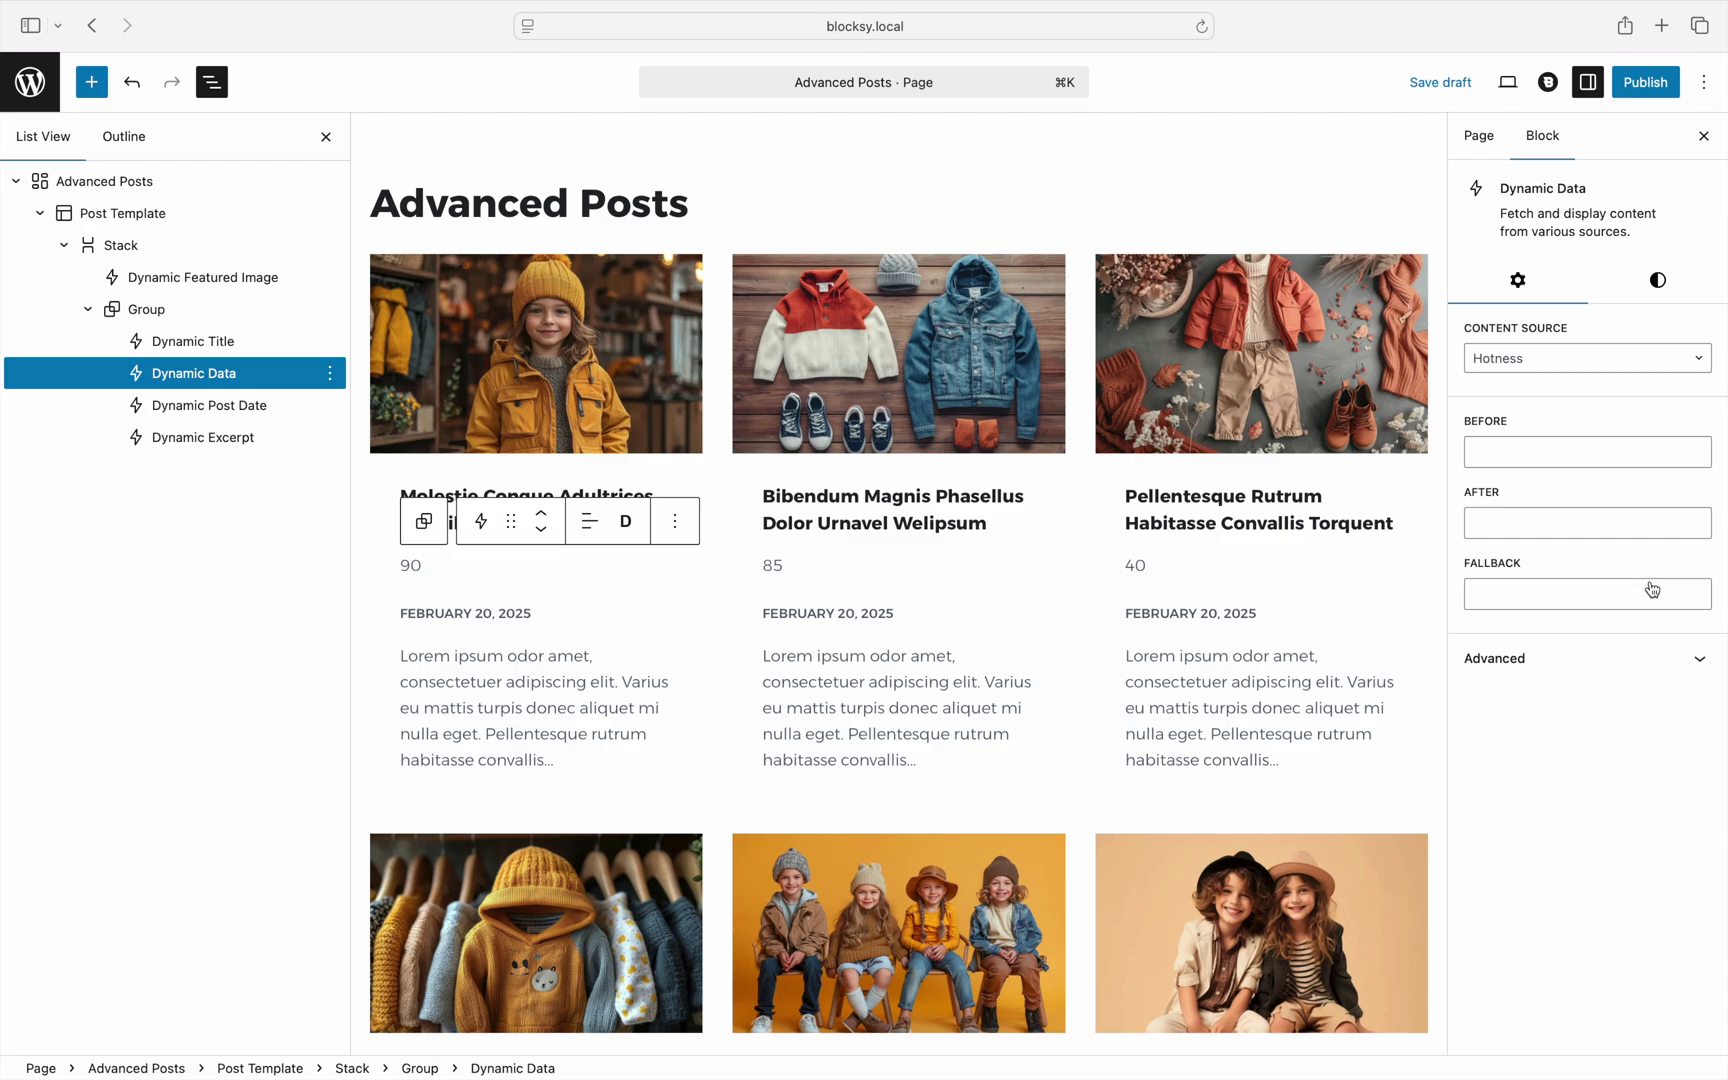
Step: Set the hotness block's Before text to 'Post Hotness: ' and After text to '%'
click(1527, 457)
text(Post Hotn)
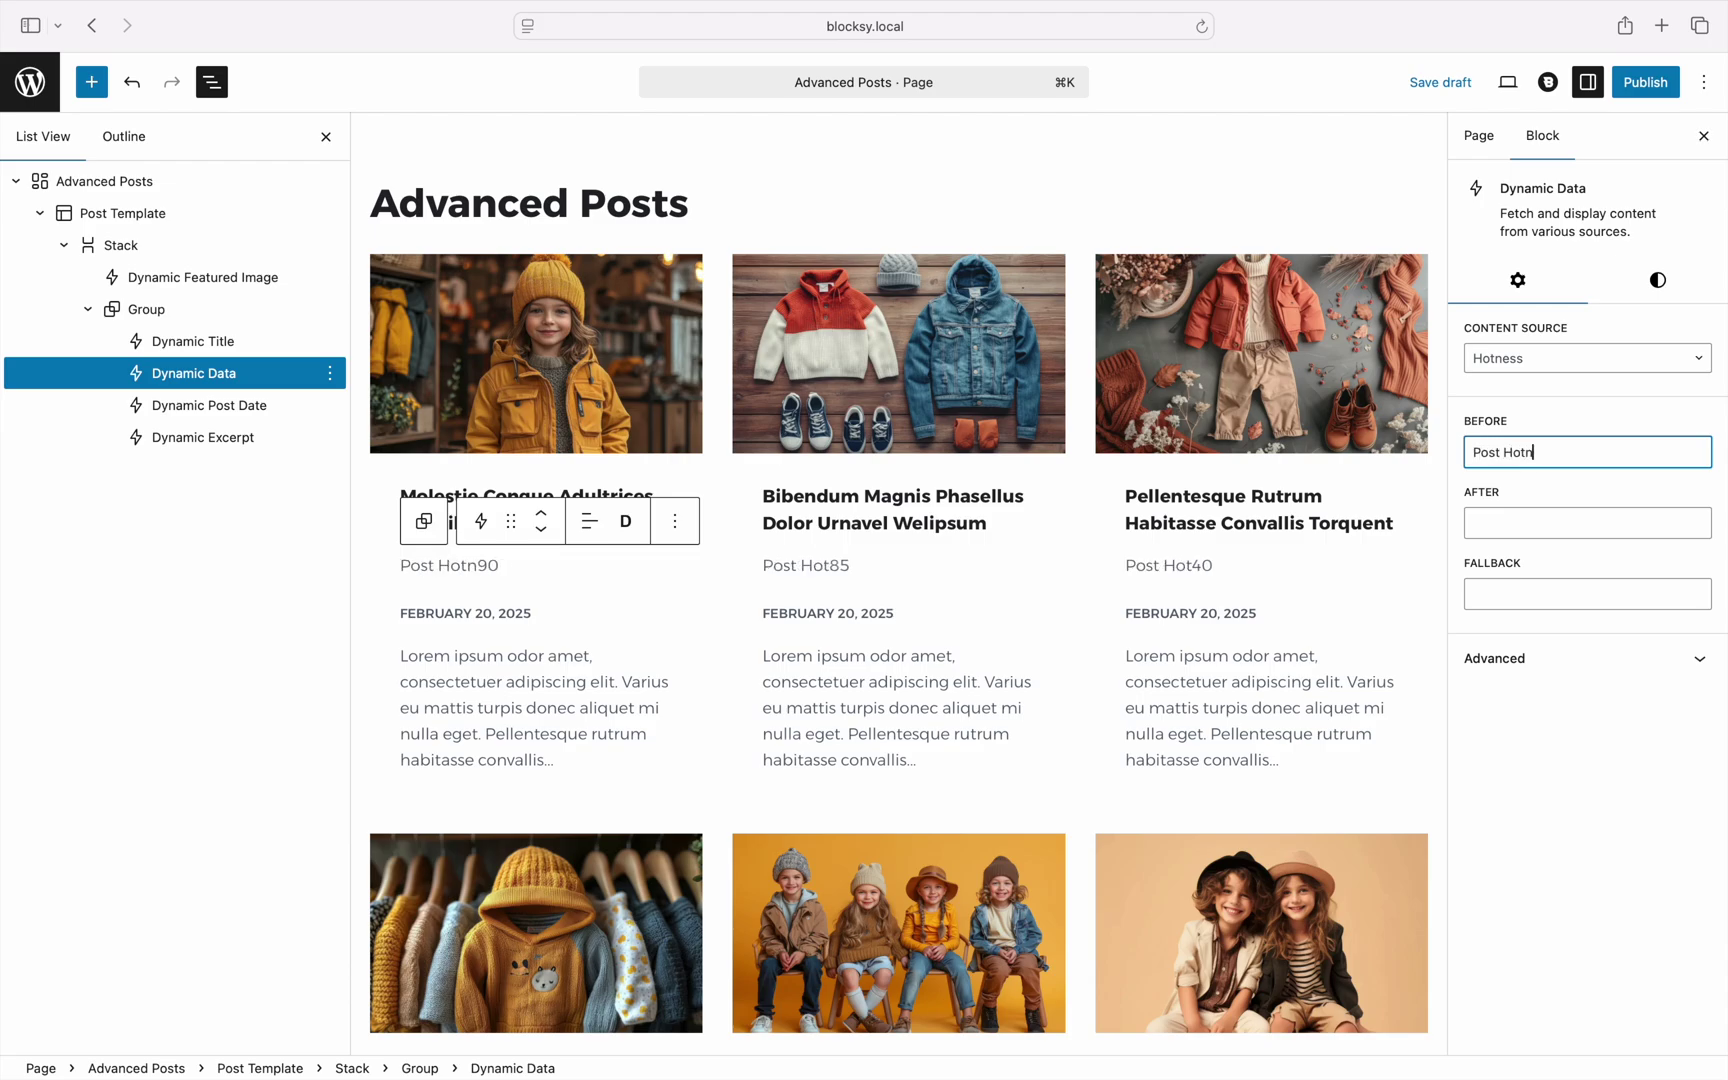
text(ess:)
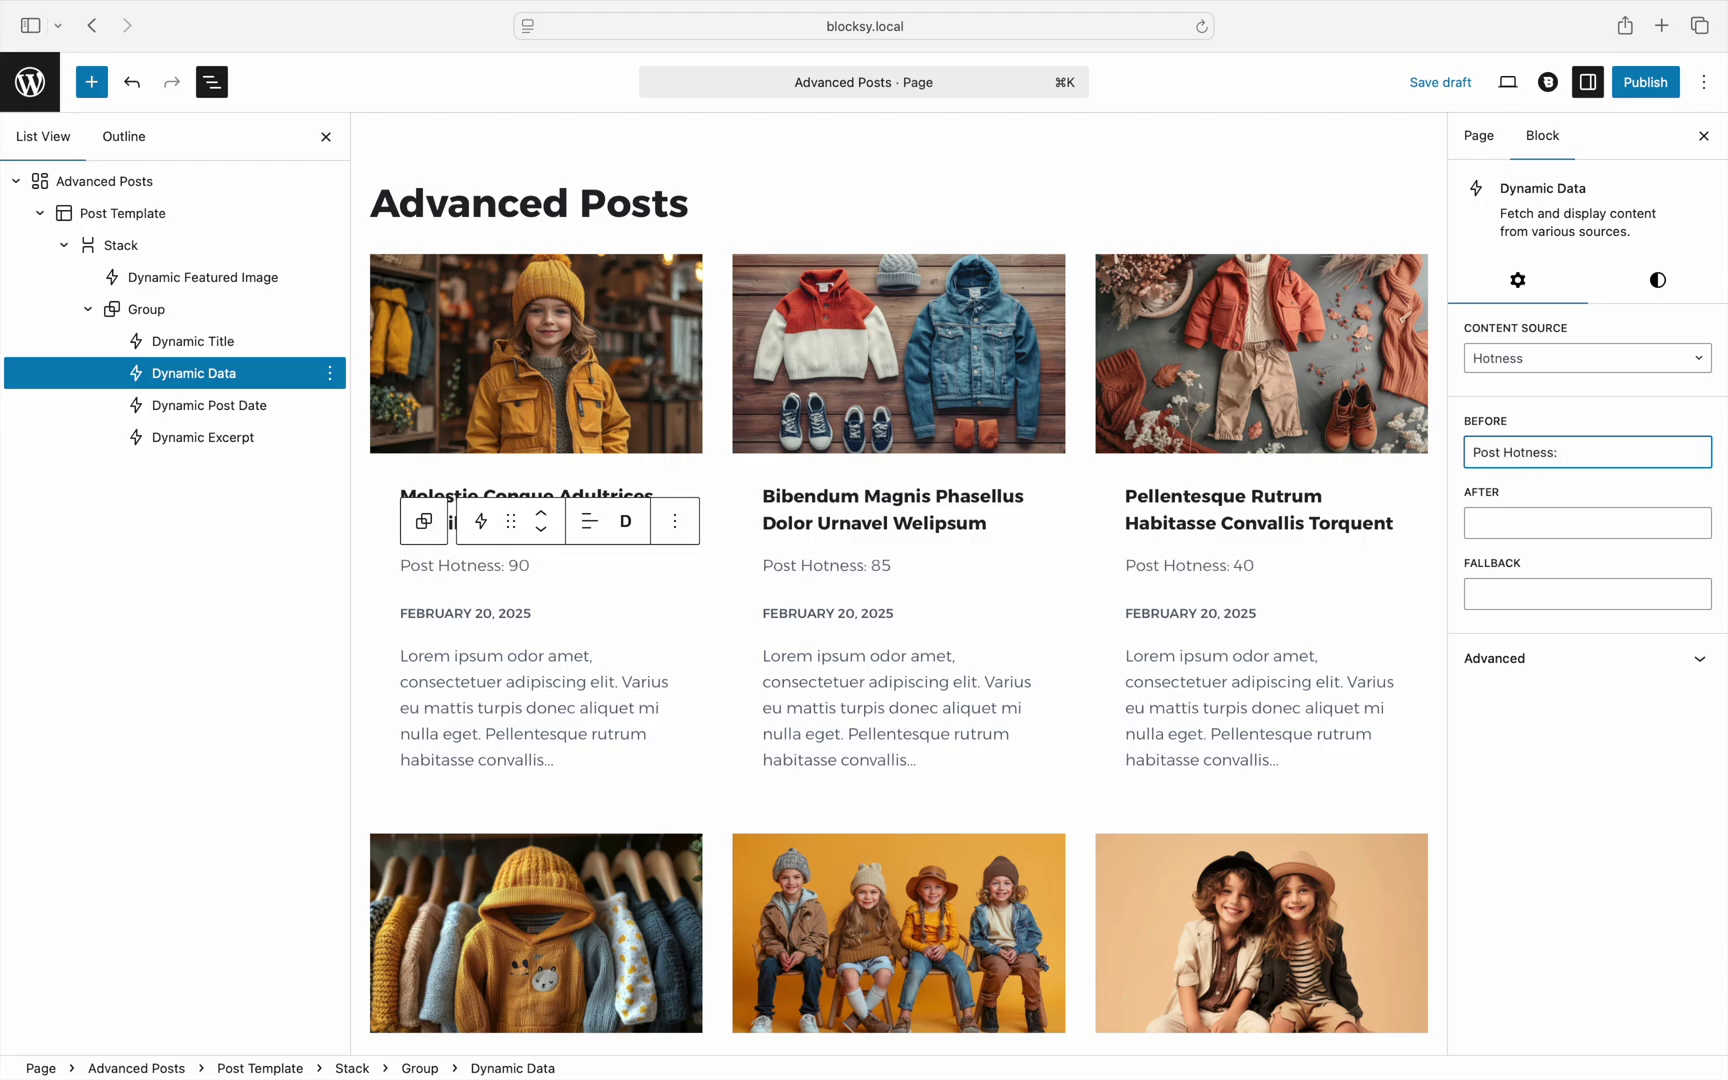
click(1497, 518)
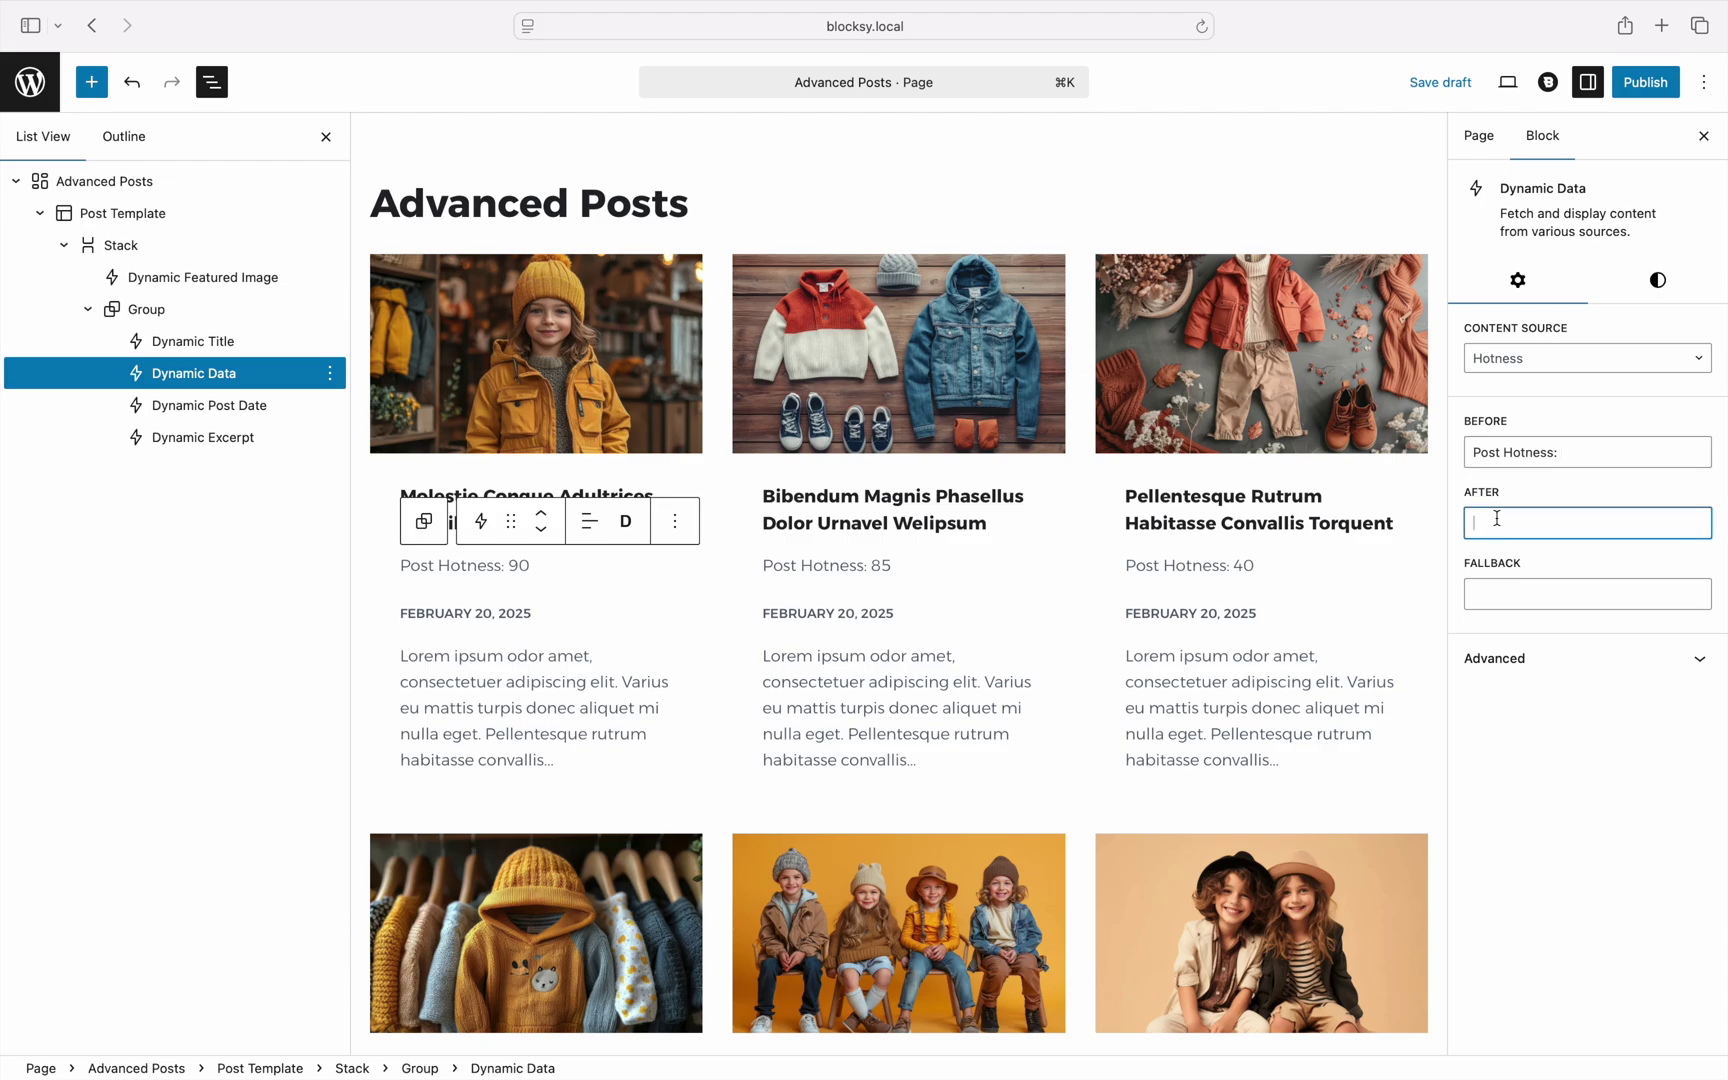
text(%)
Step: Publish the Advanced Posts page and view it live, checking each card's Post Hotness percentage
click(1621, 92)
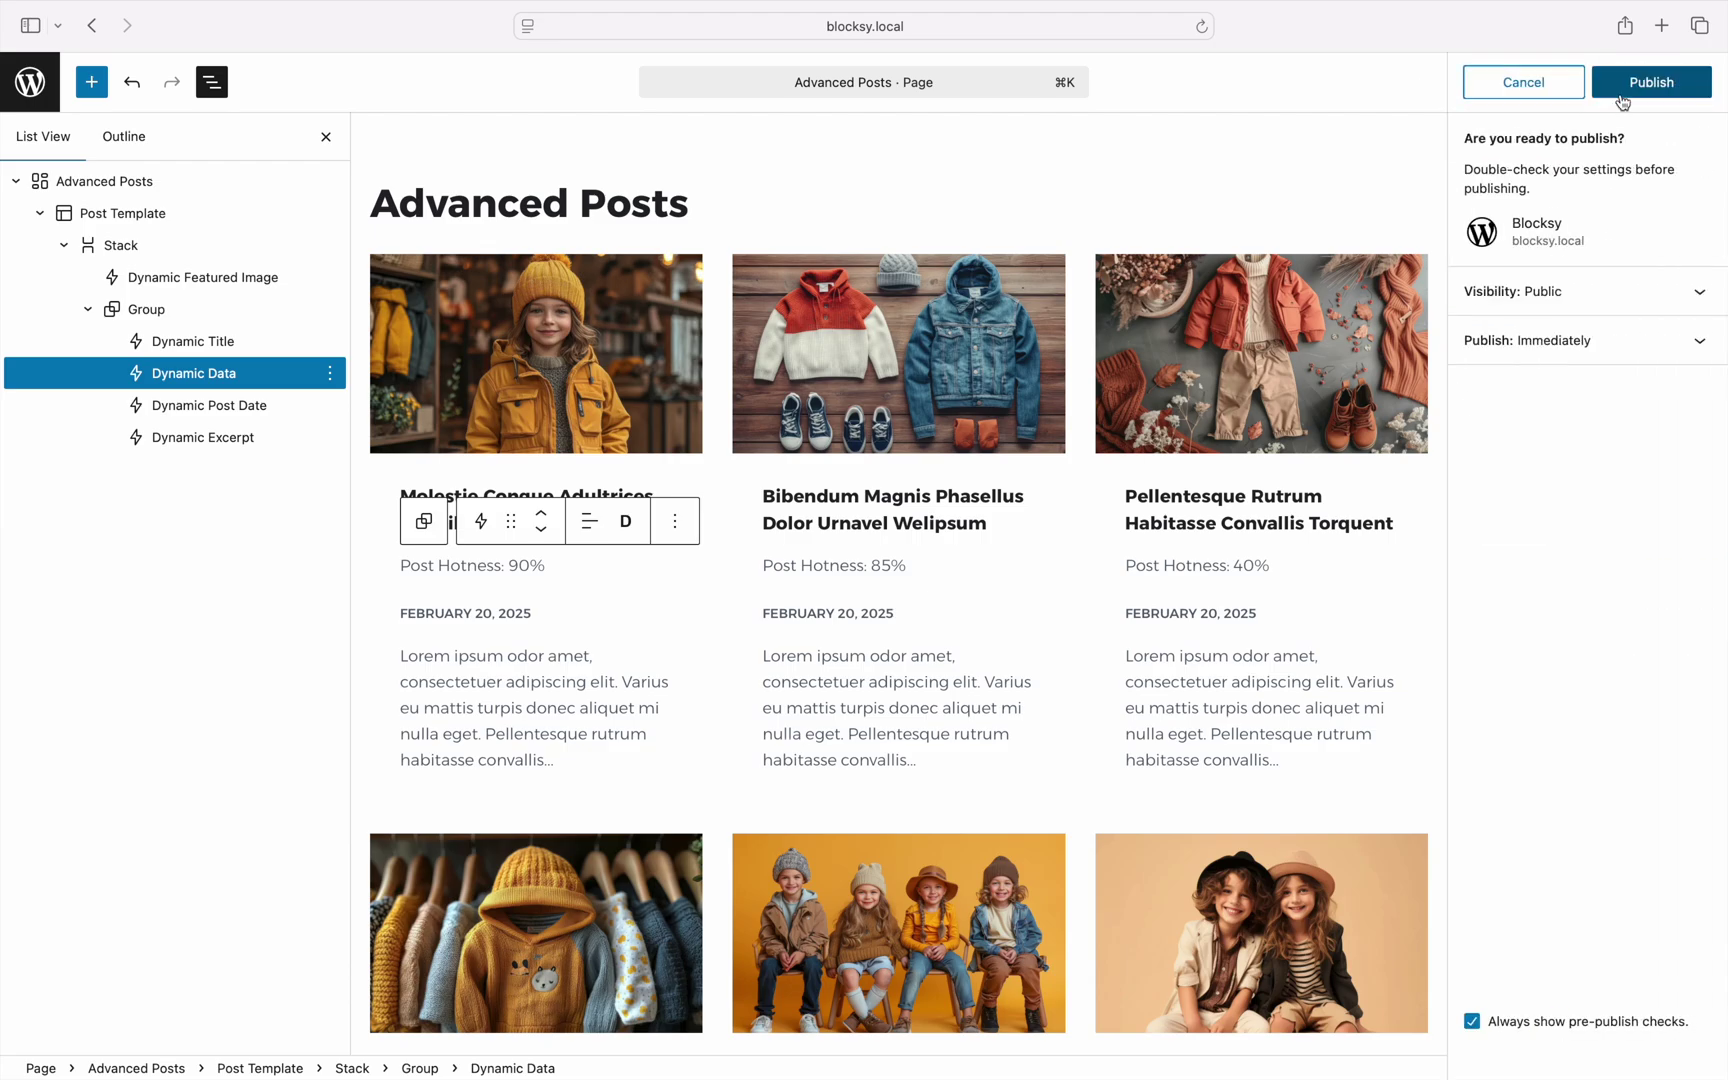
click(1621, 97)
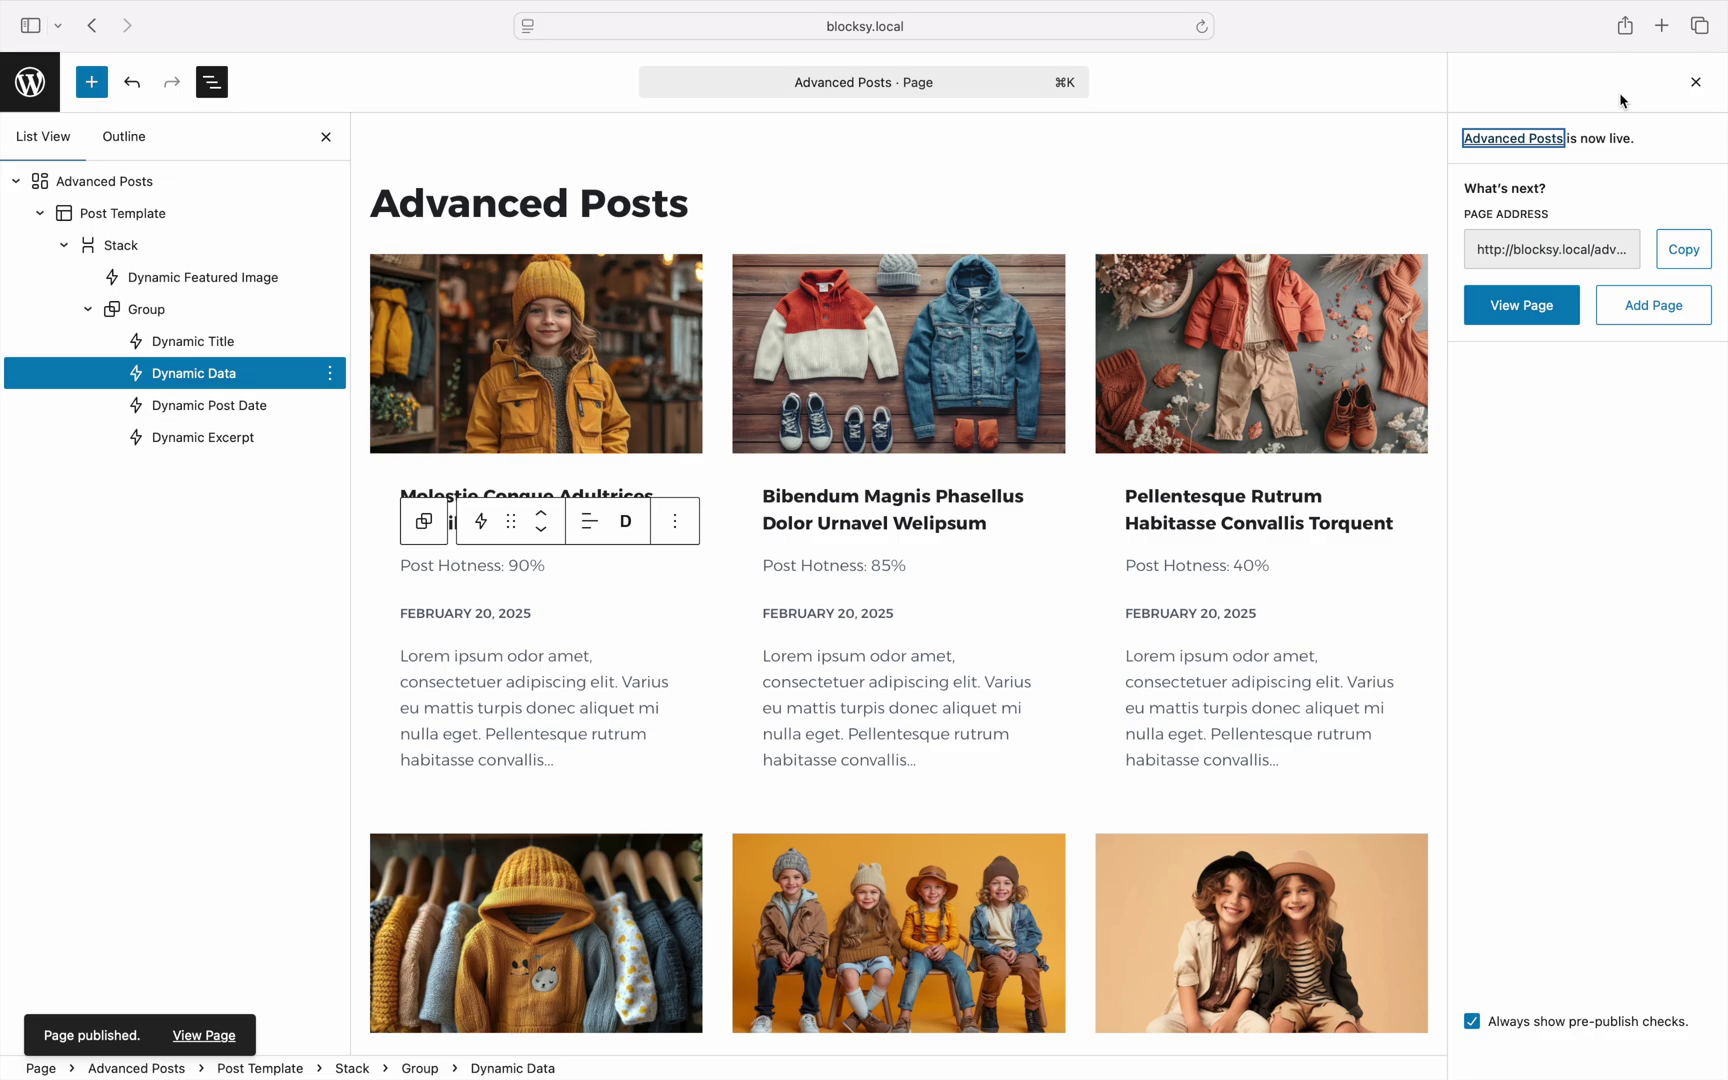
click(1521, 313)
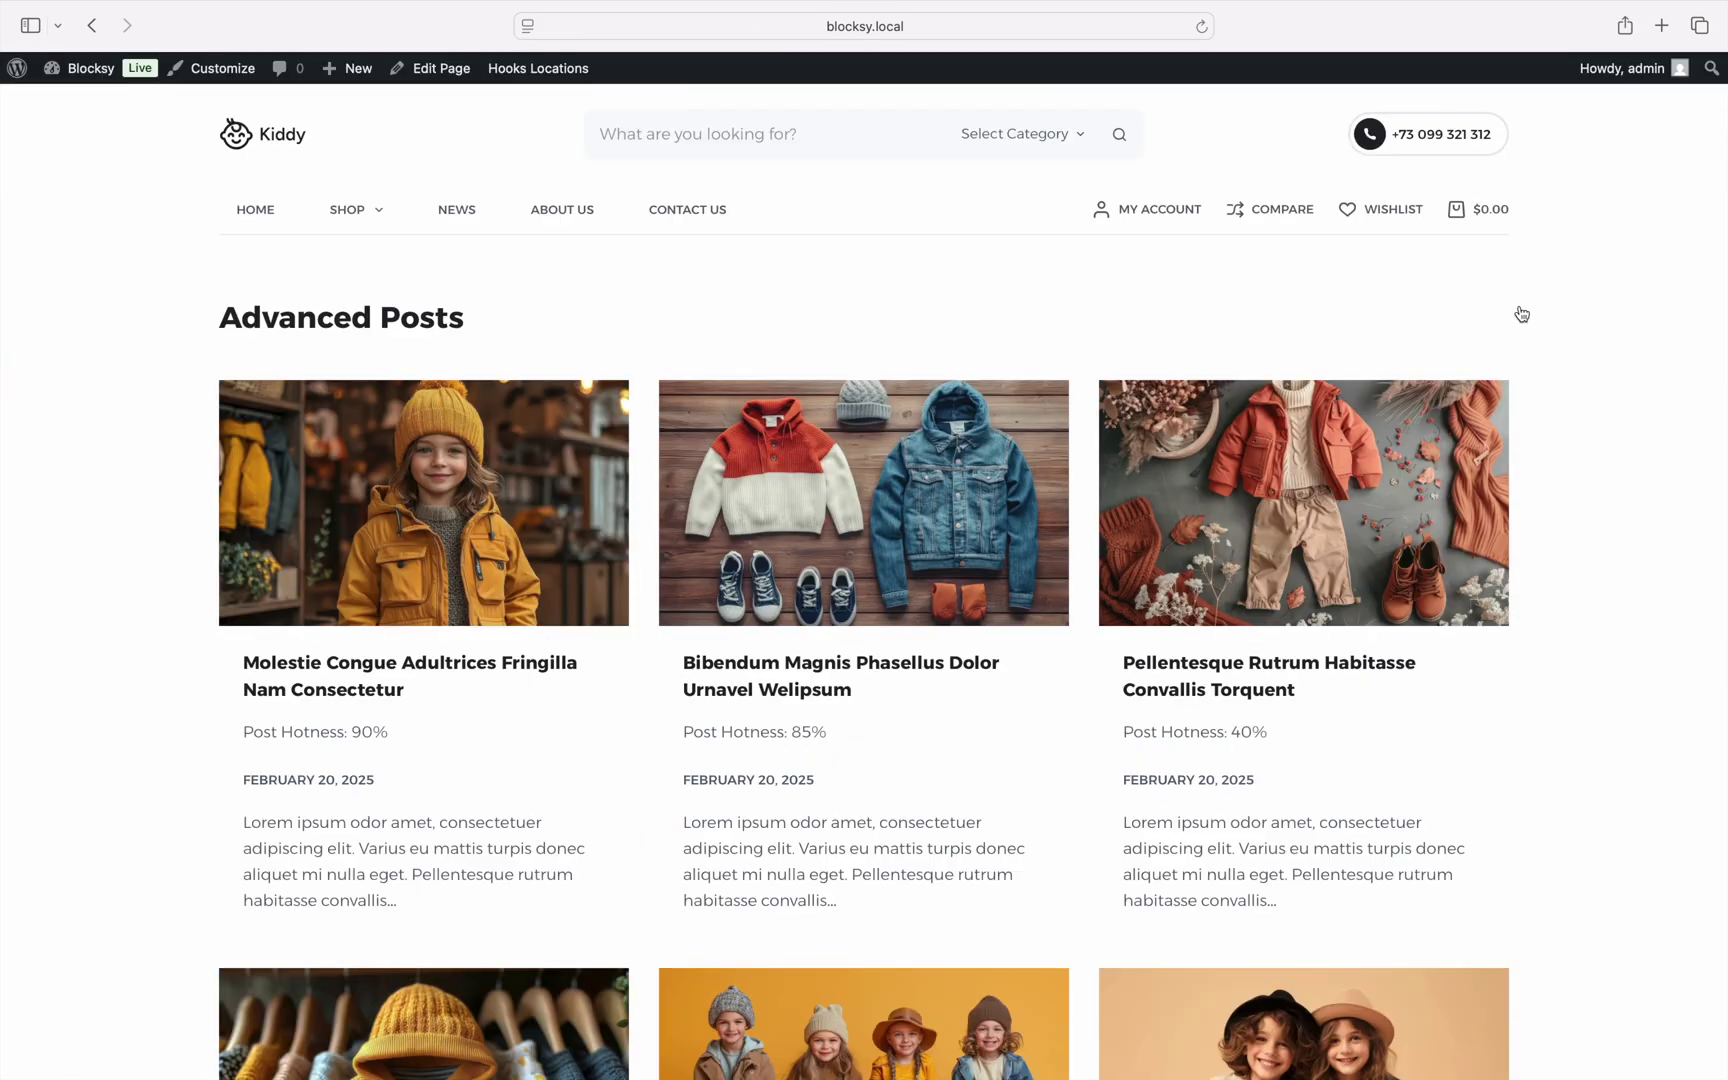
scroll(1521, 313, down, 5)
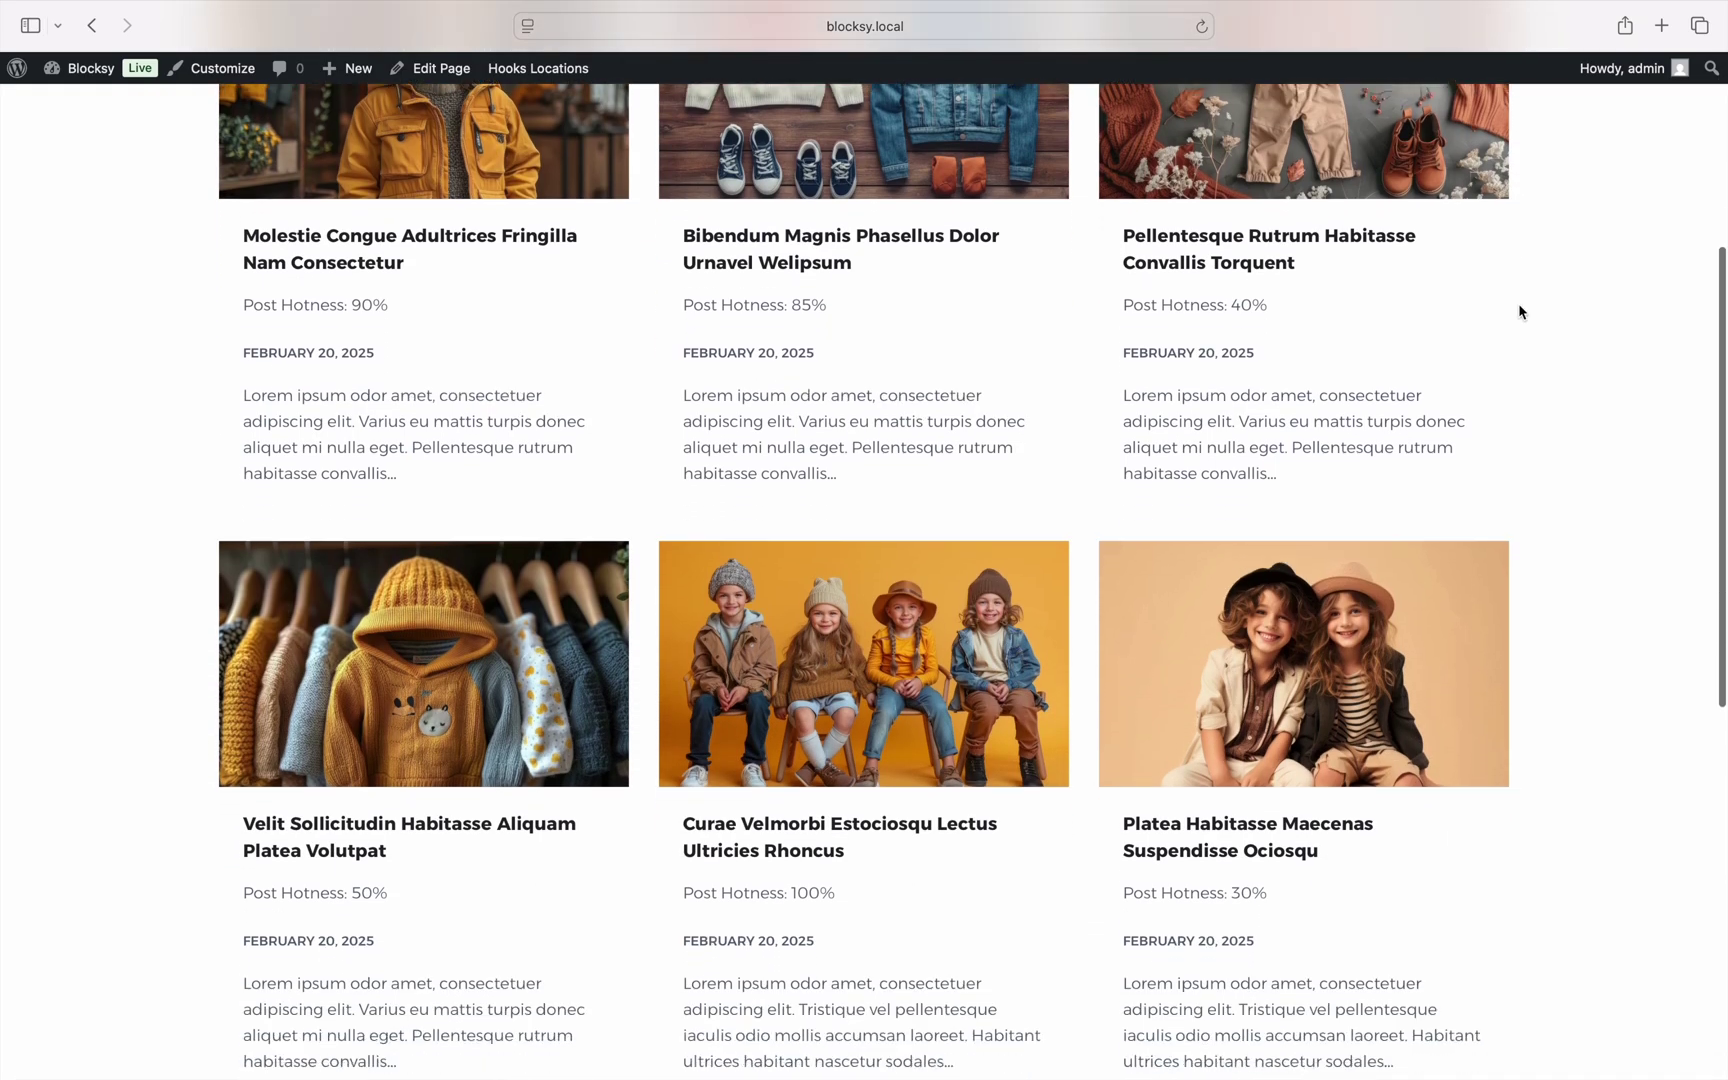
scroll(1521, 313, down, 3)
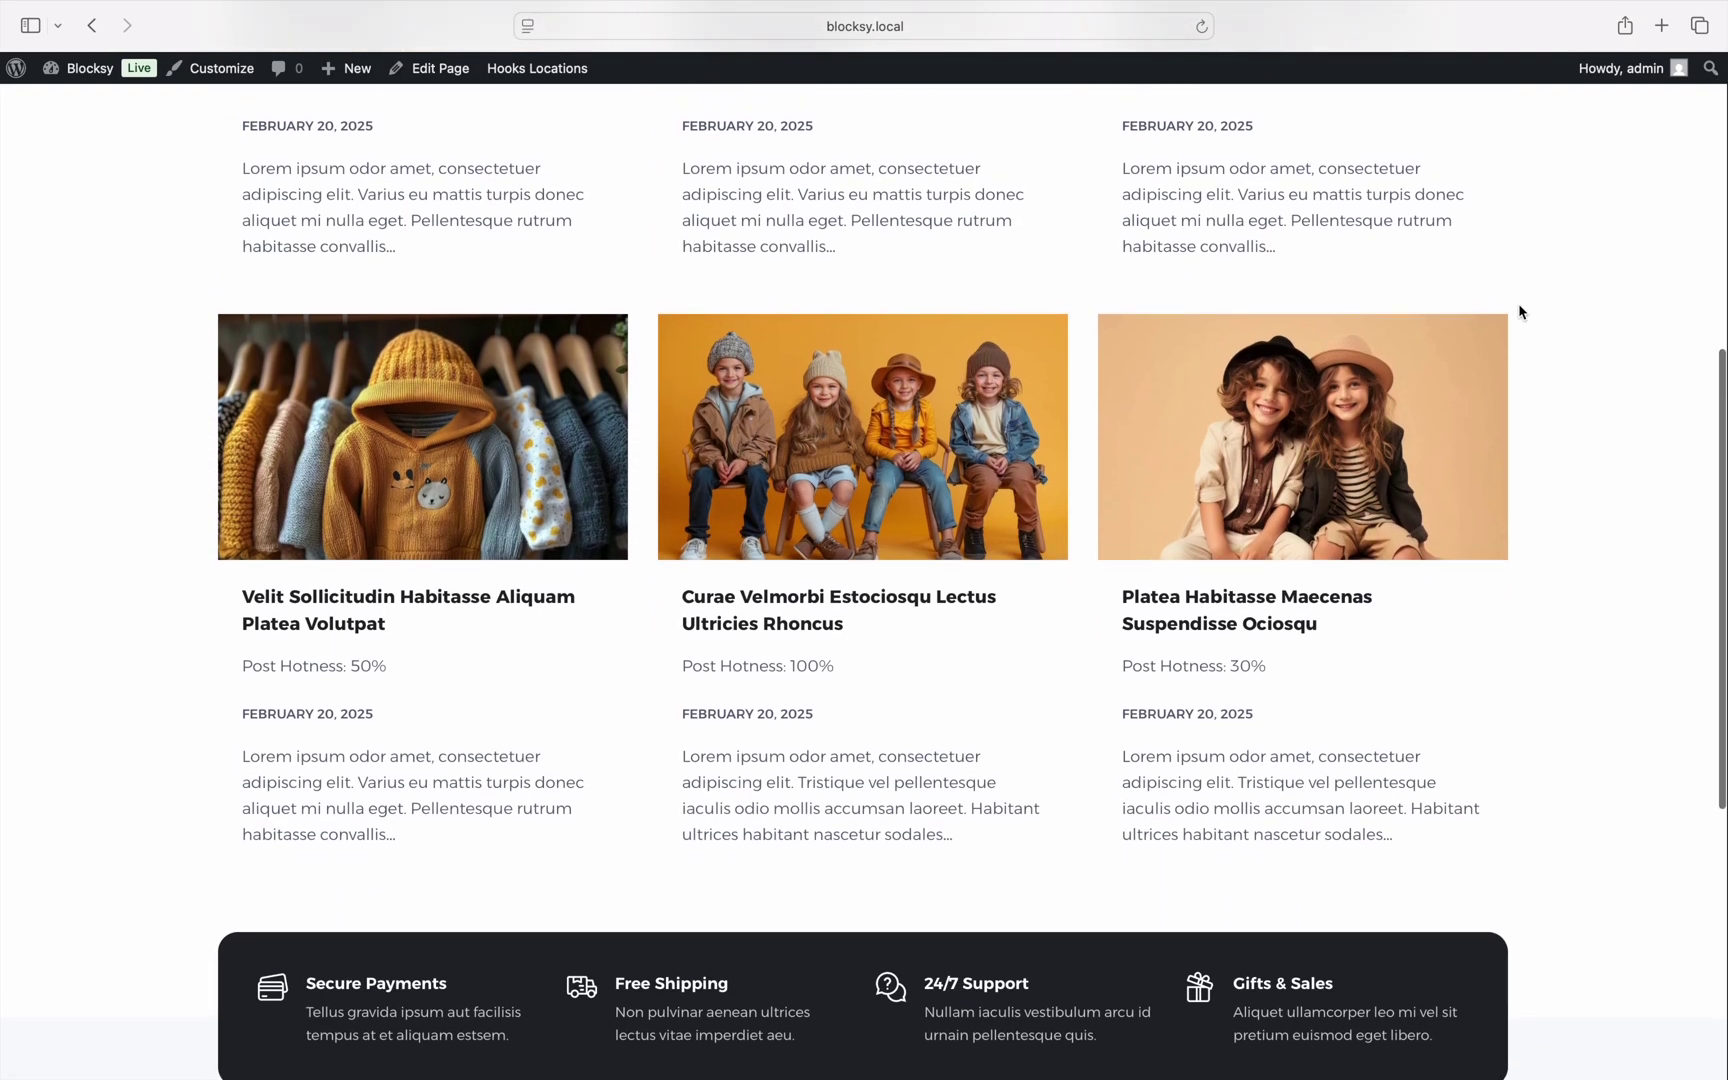
scroll(1519, 311, up, 8)
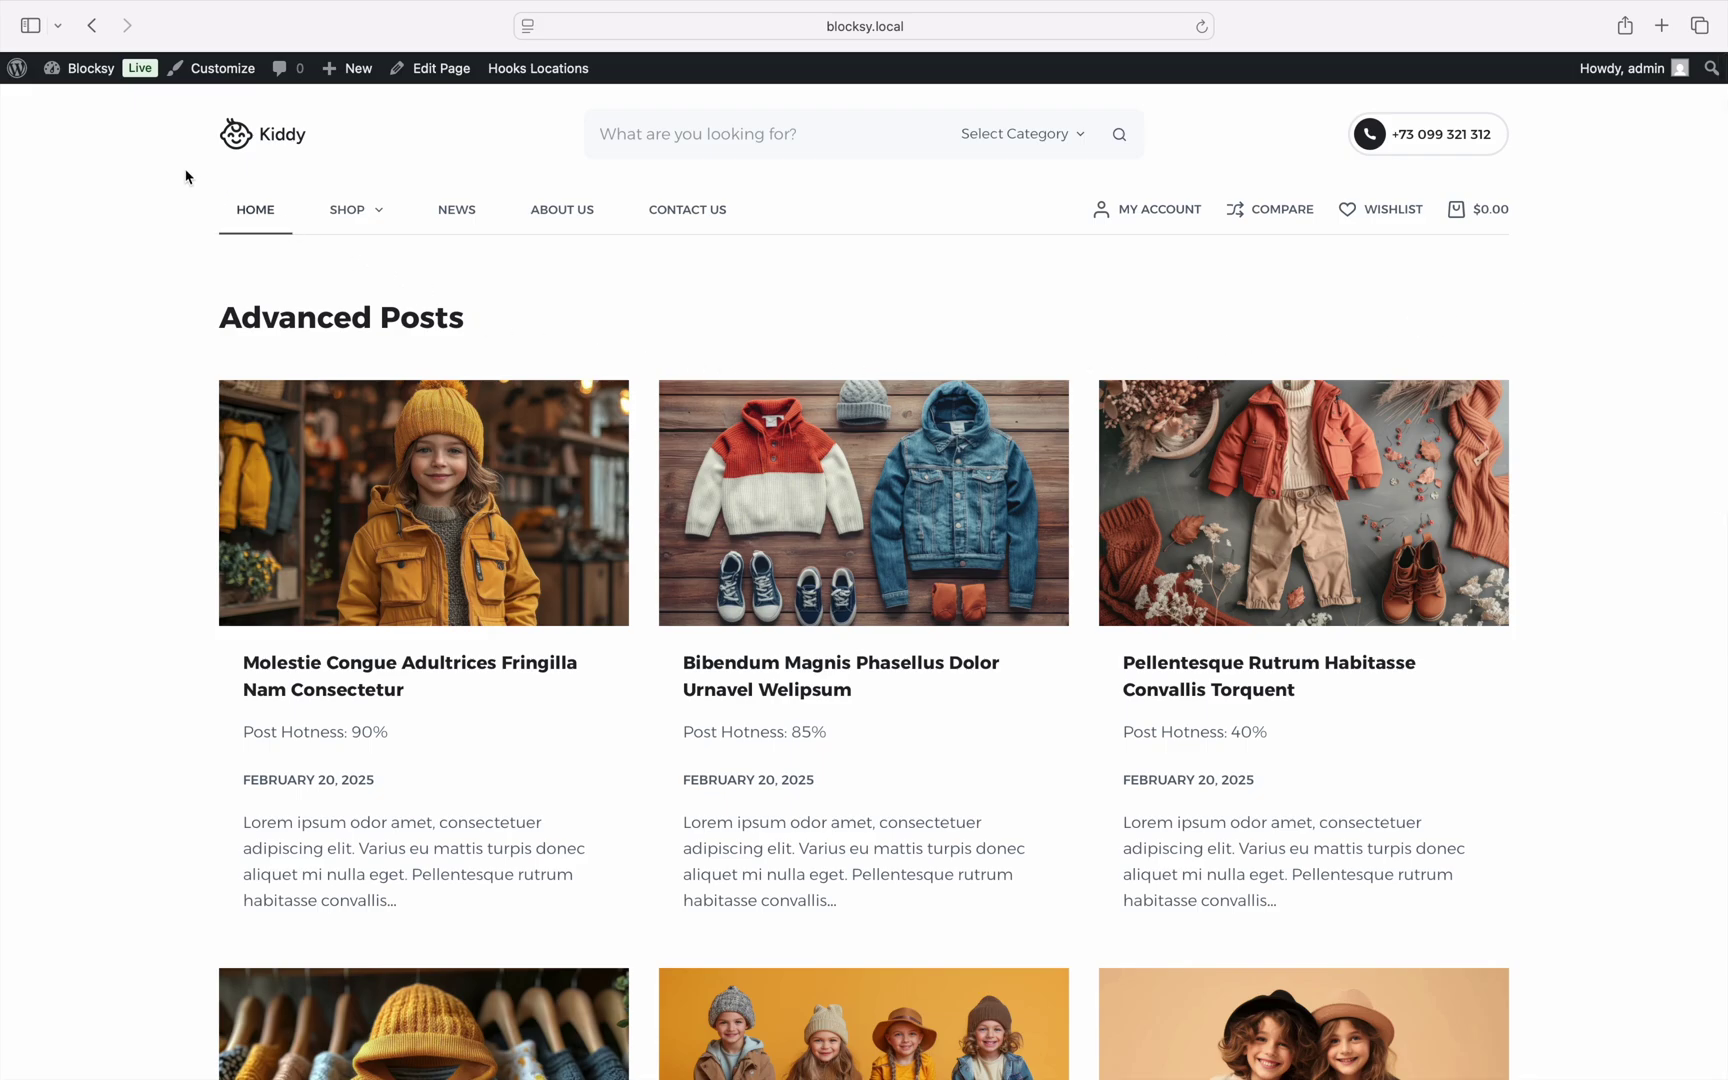
Step: Edit the Products Collection page and select its 'Collection: Summer 2025' dynamic data block
click(90, 70)
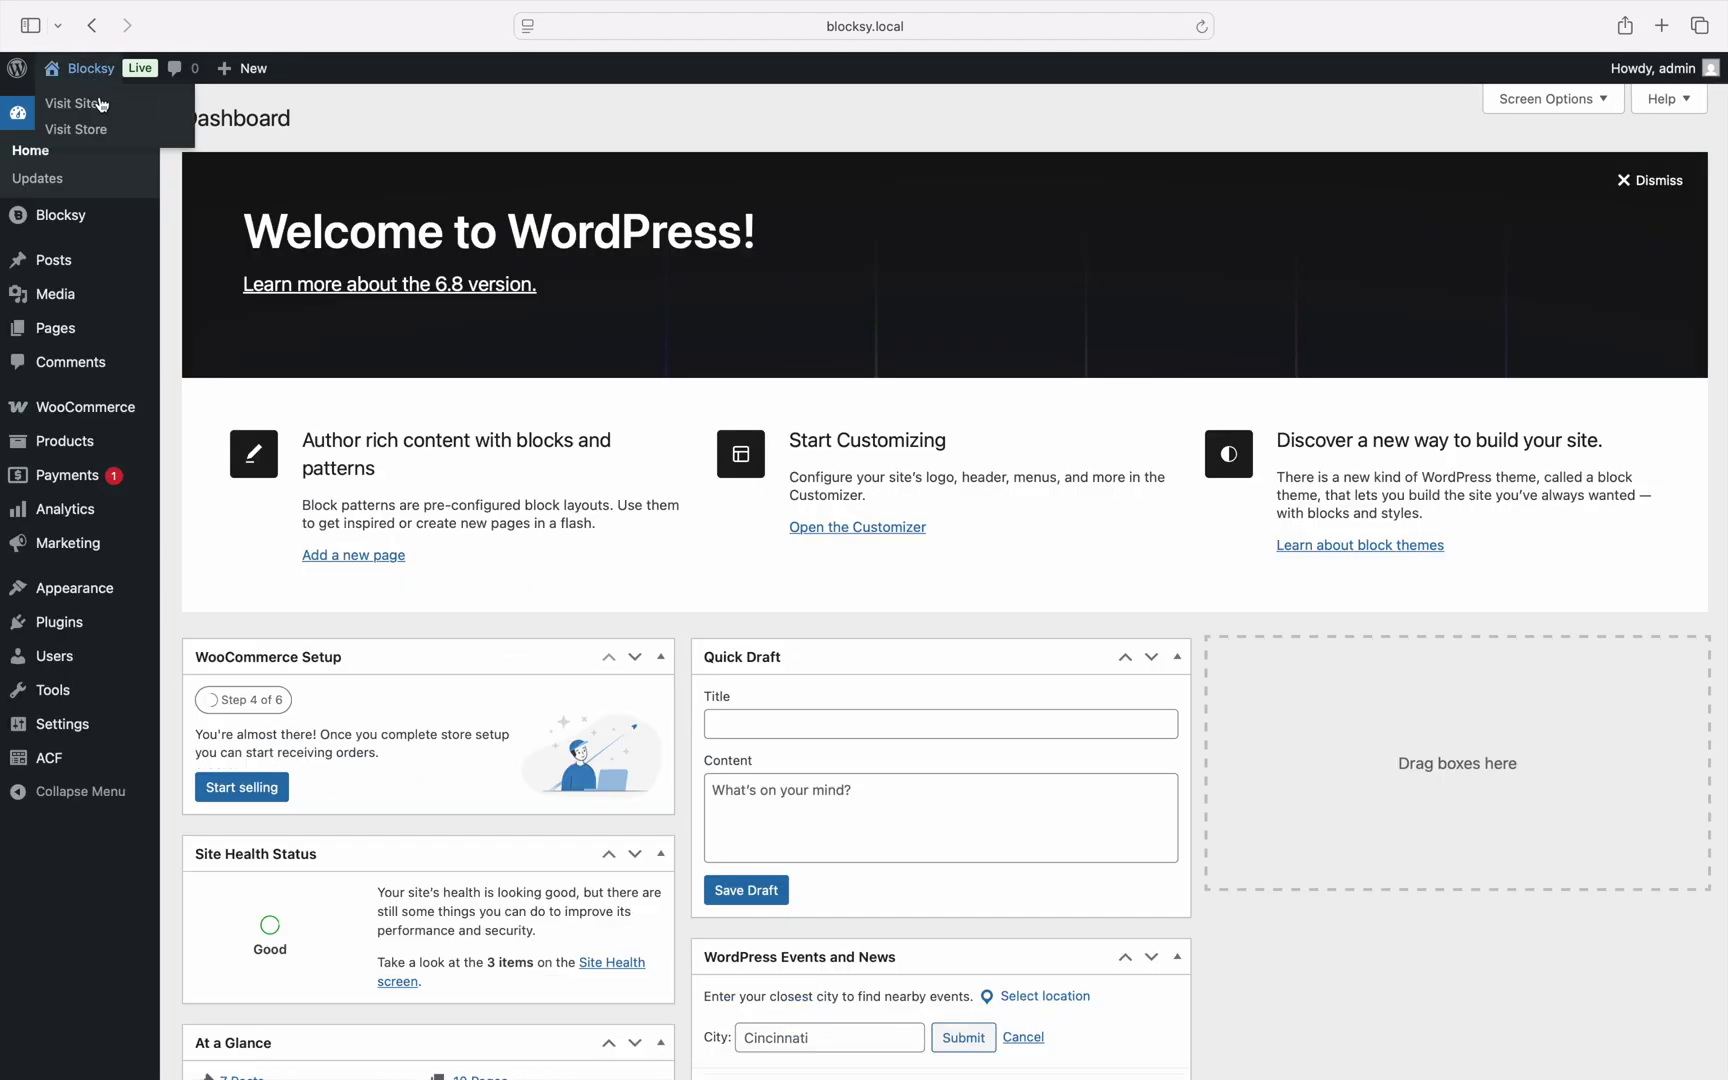
click(124, 322)
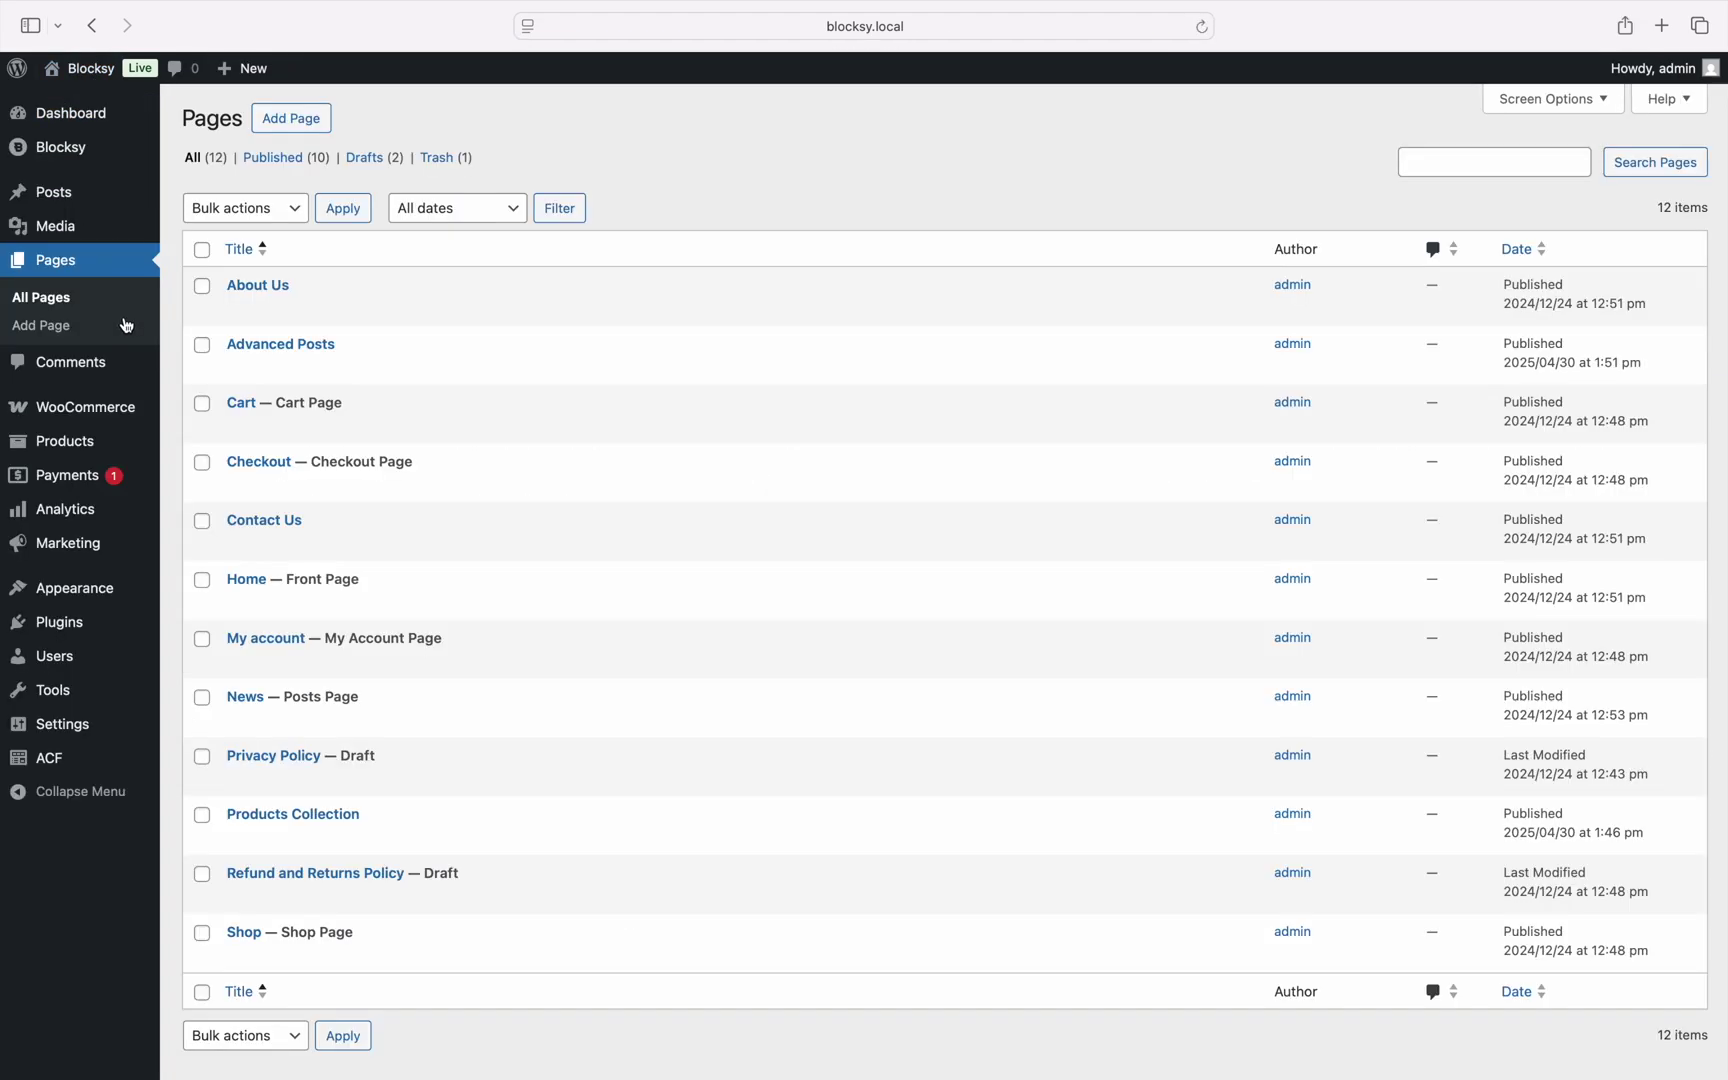
click(247, 836)
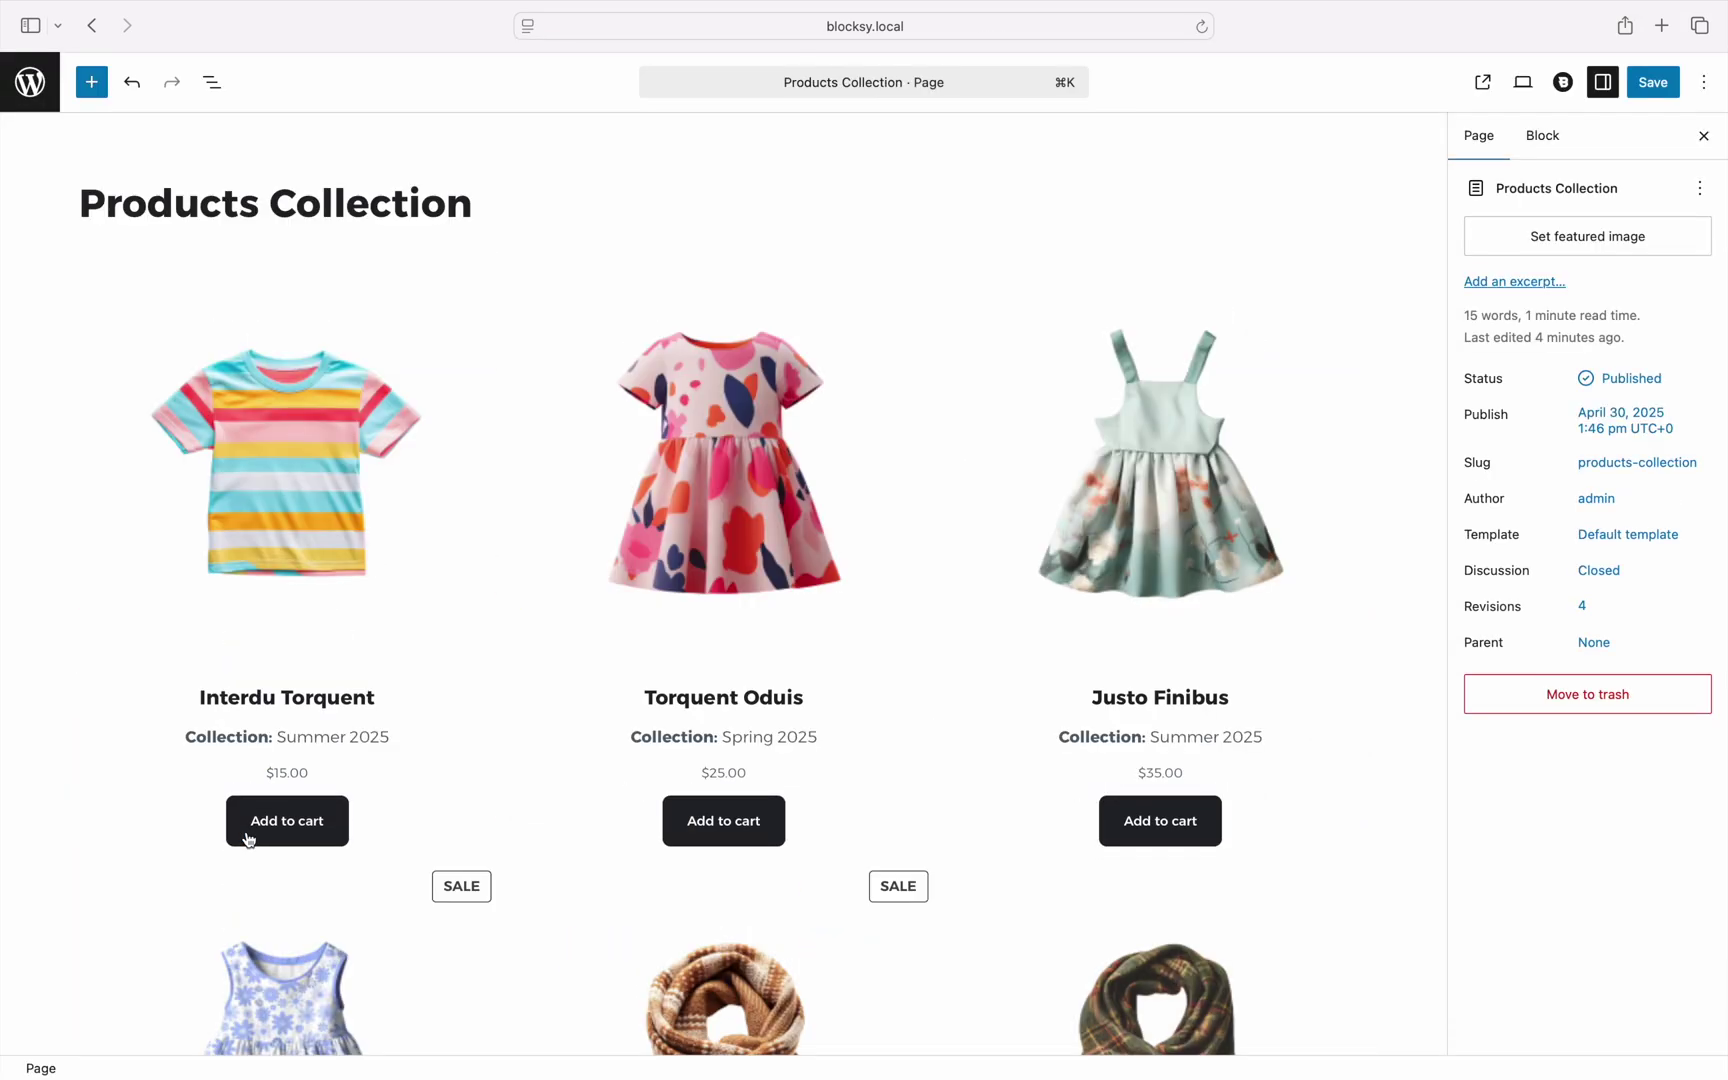
click(360, 745)
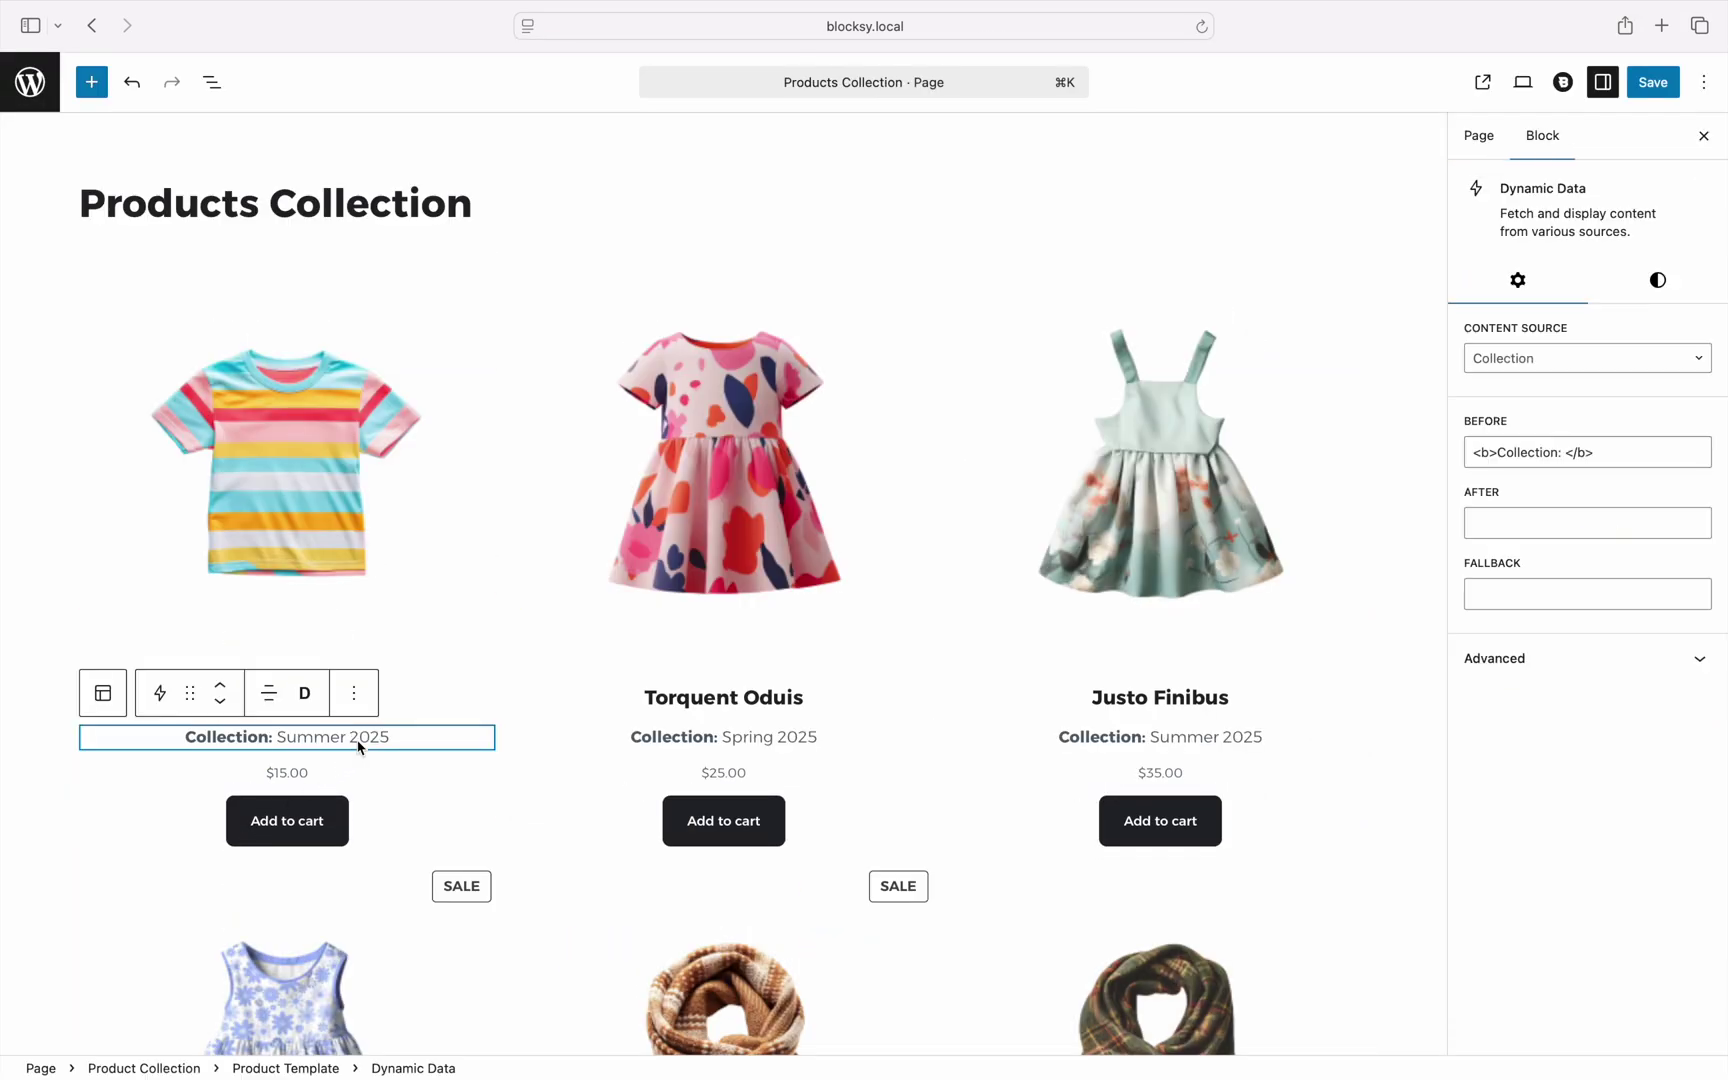